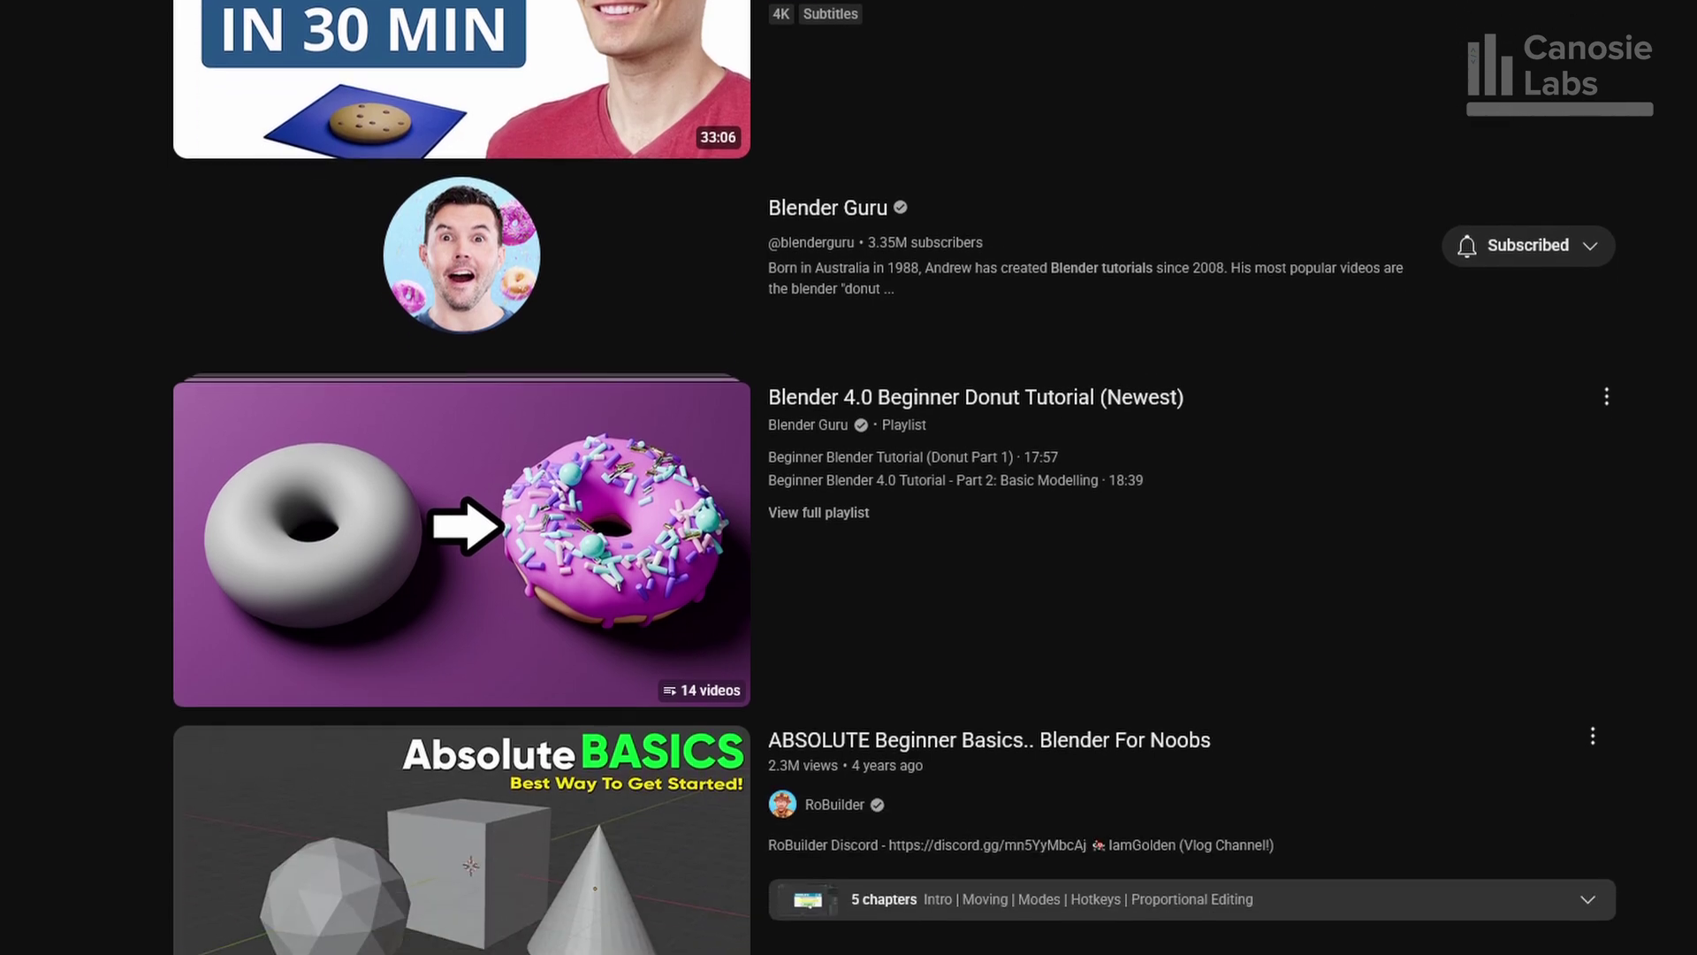
pyautogui.scroll(-5, 895, 477)
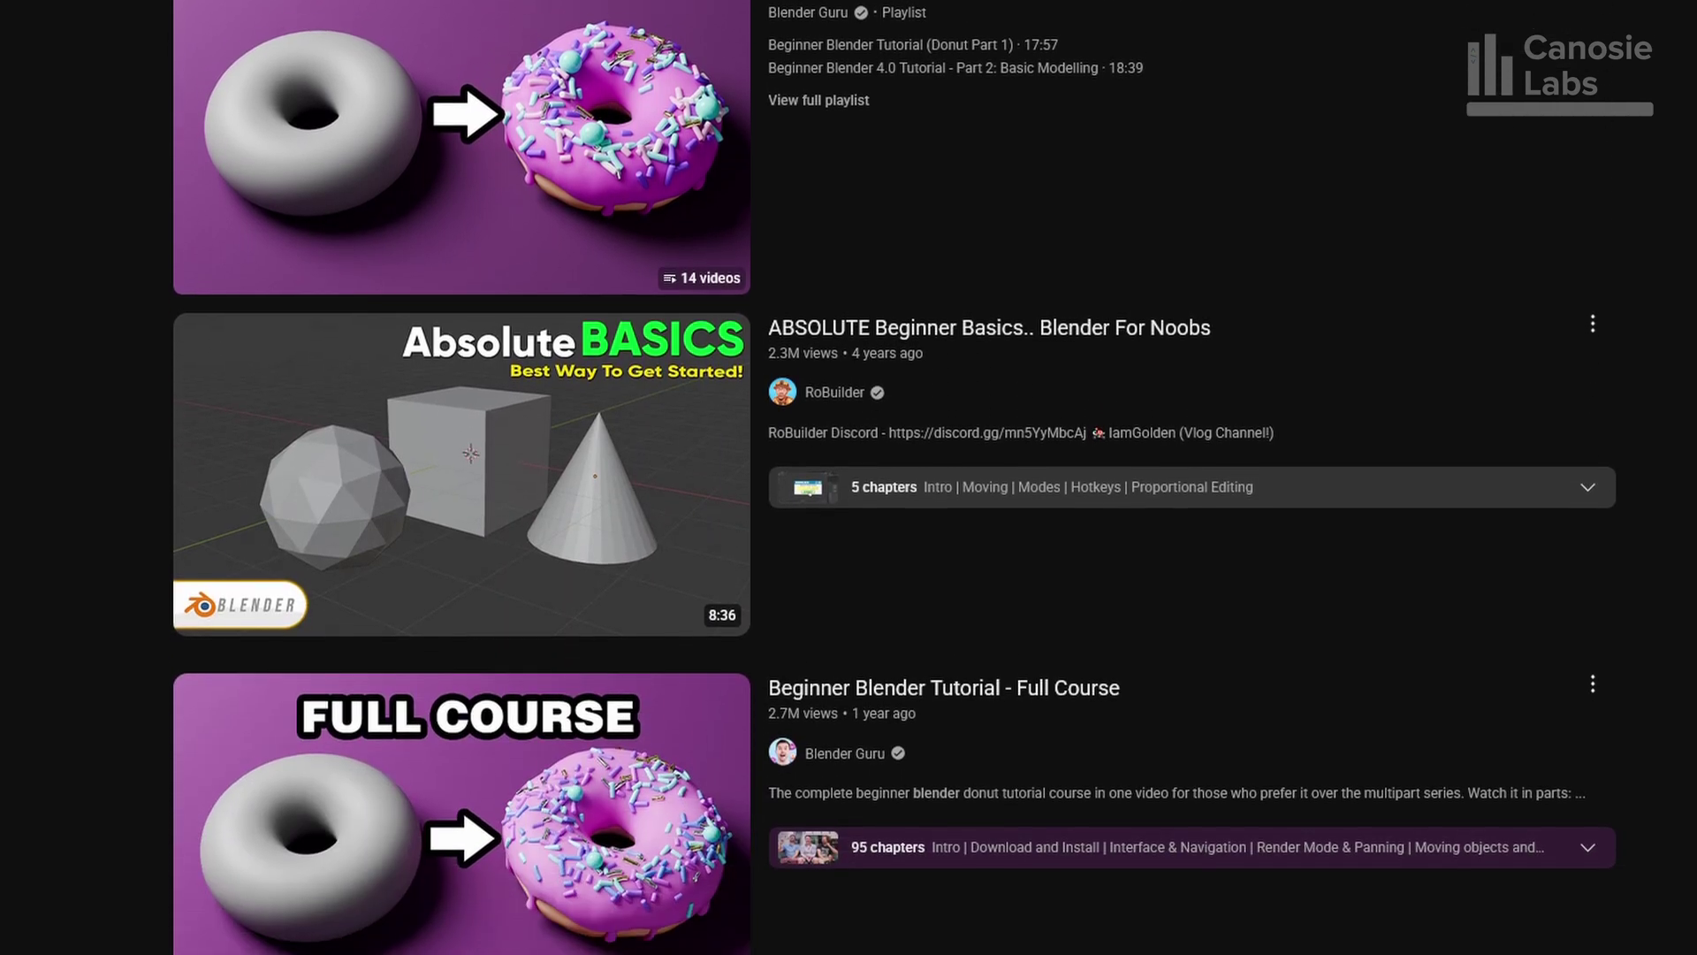
pyautogui.scroll(-5, 894, 478)
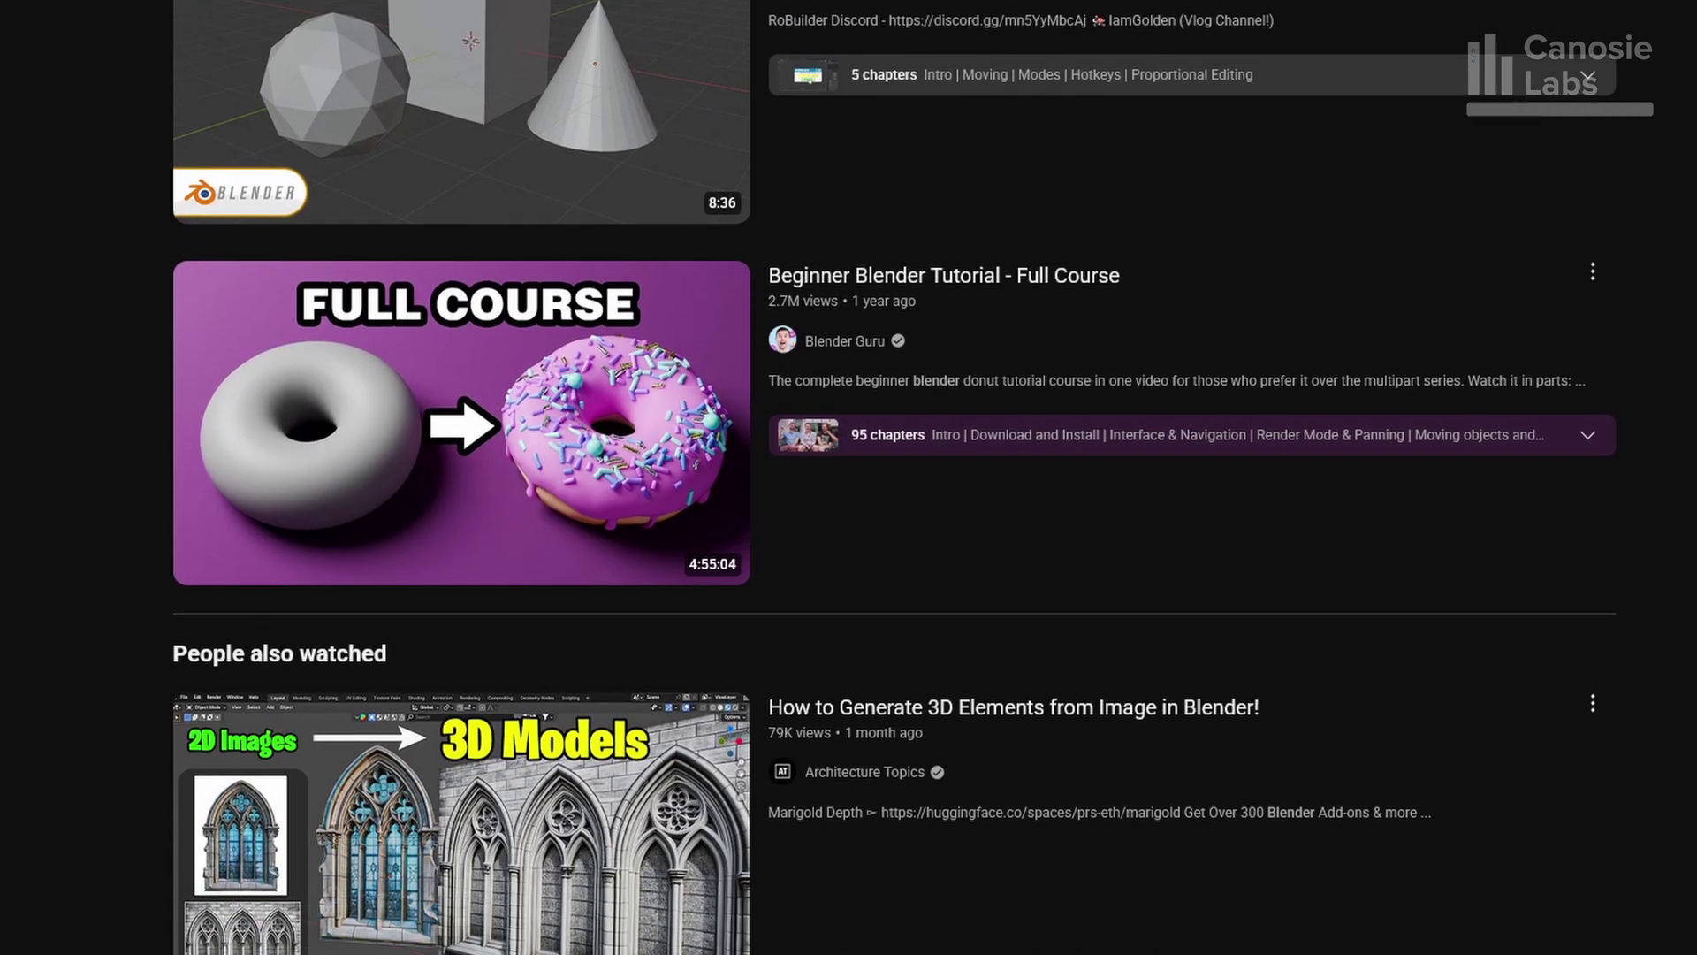
pyautogui.scroll(-3, 895, 478)
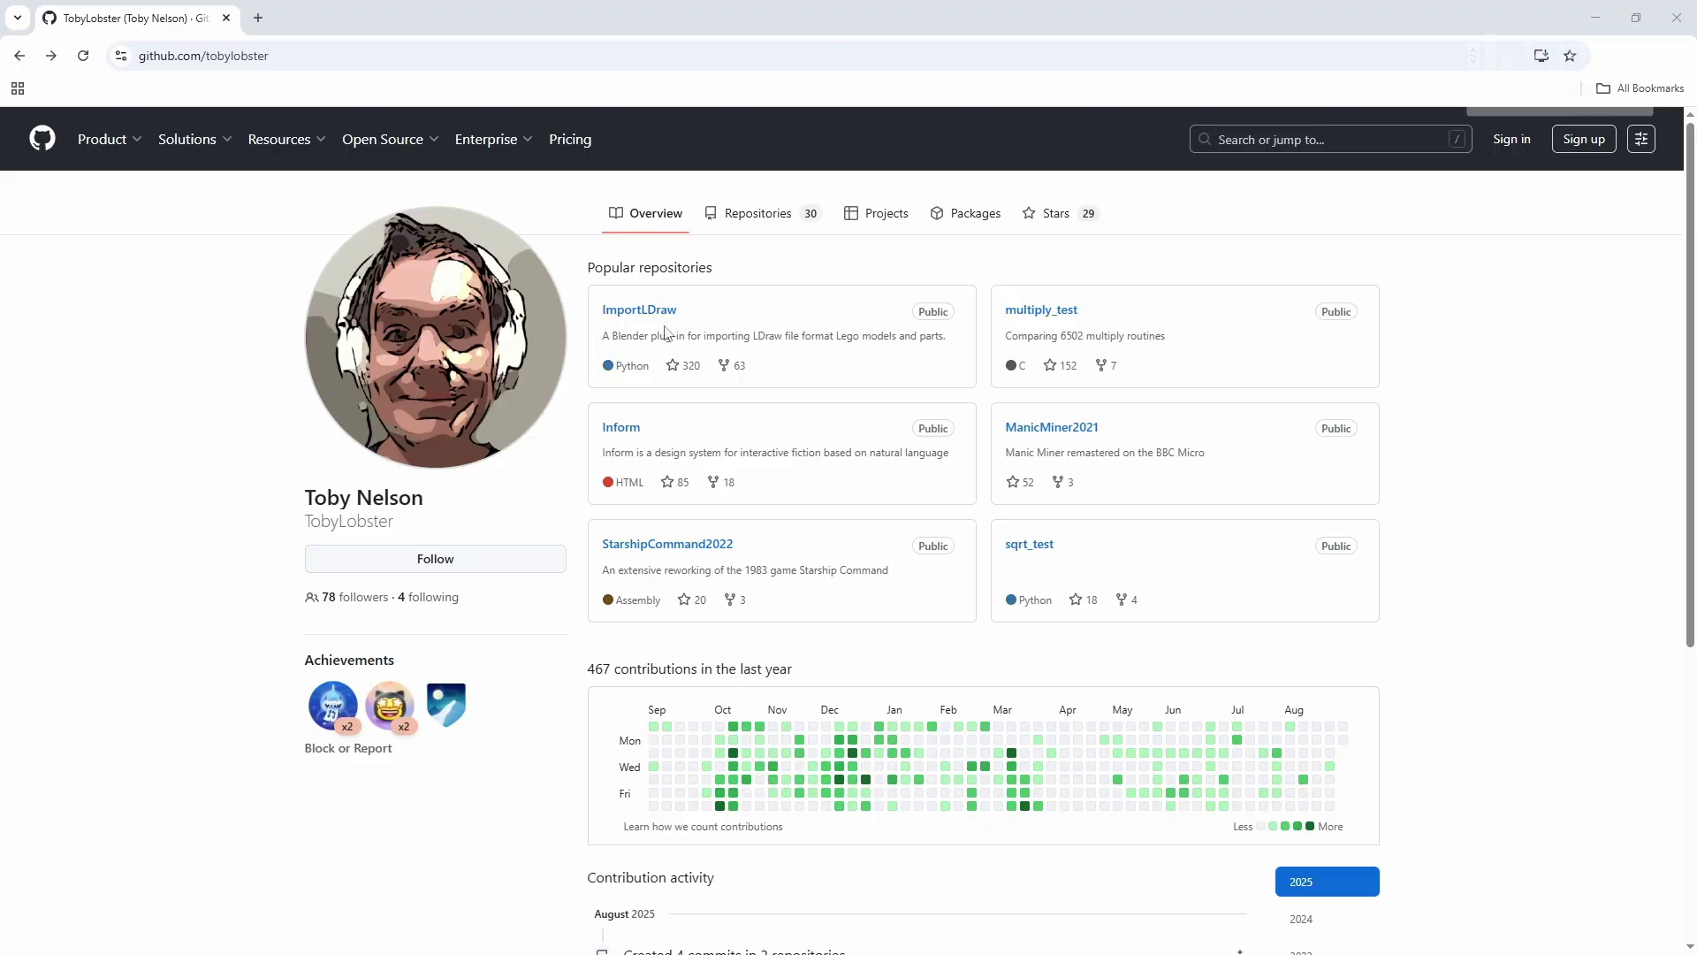
# Open the ImportLDraw repository on GitHub and go to its Releases page.
pyautogui.click(651, 309)
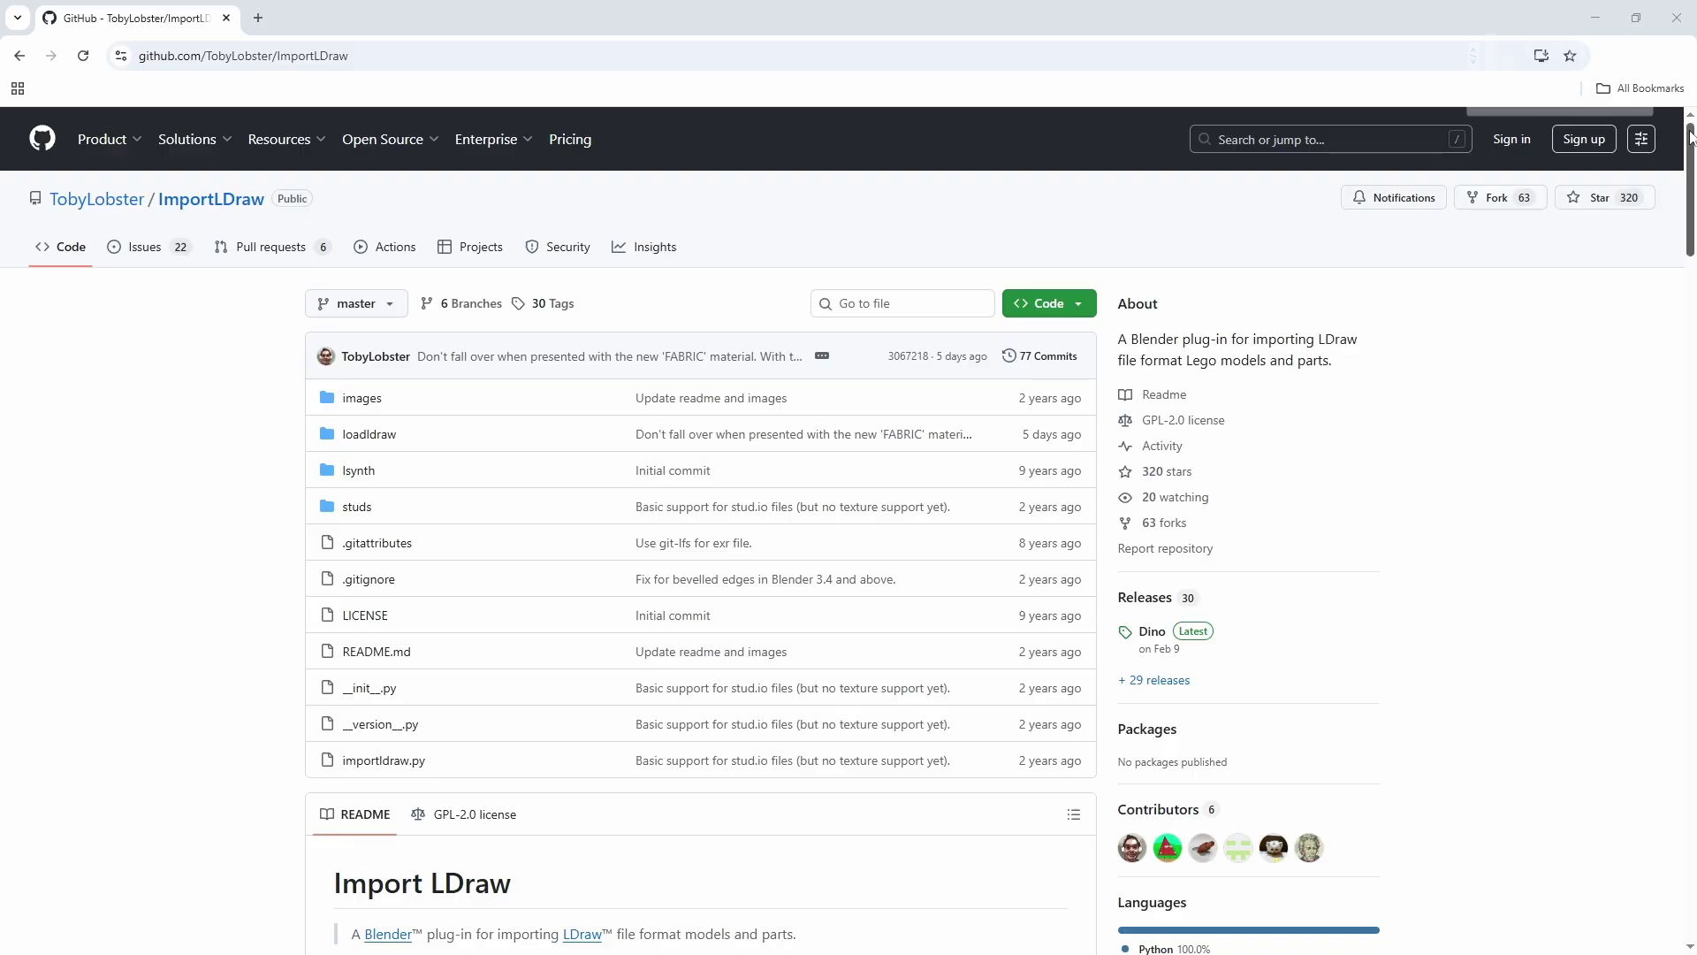
pyautogui.moveTo(1690, 135); pyautogui.dragTo(1690, 178)
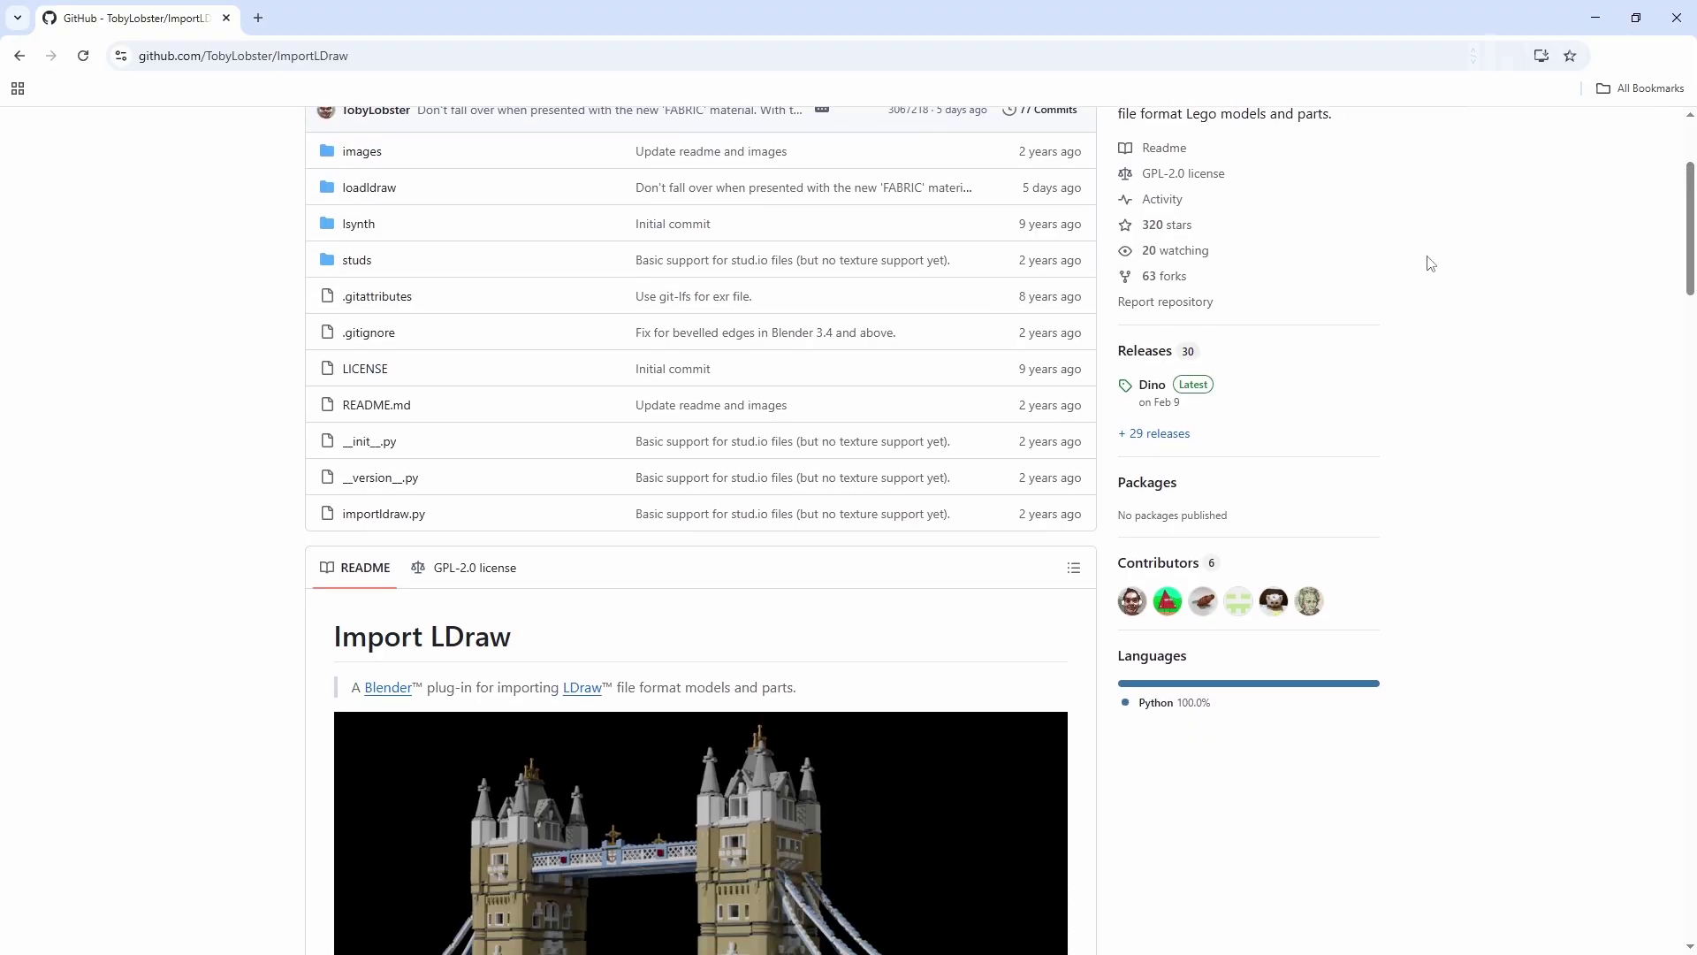
pyautogui.click(1155, 355)
pyautogui.scroll(-1, 652, 559)
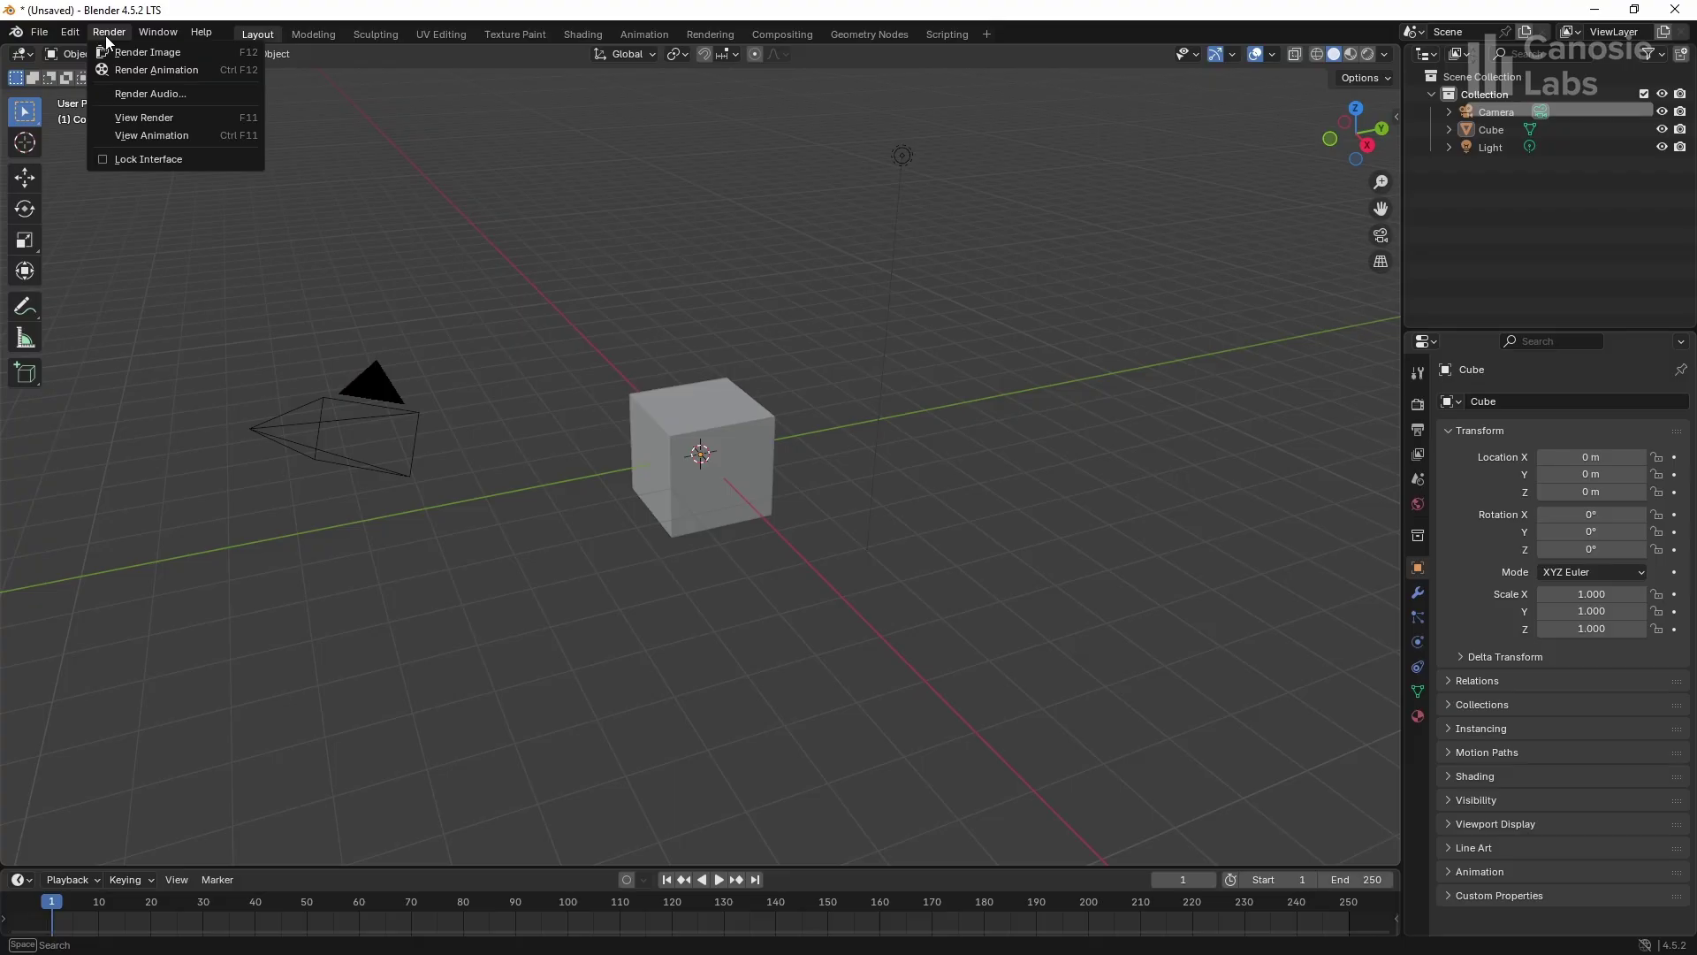
# Switch to Blender and install the importldraw1.2.1.zip add-on from disk through the preferences.
pyautogui.moveTo(74, 34)
pyautogui.click(113, 263)
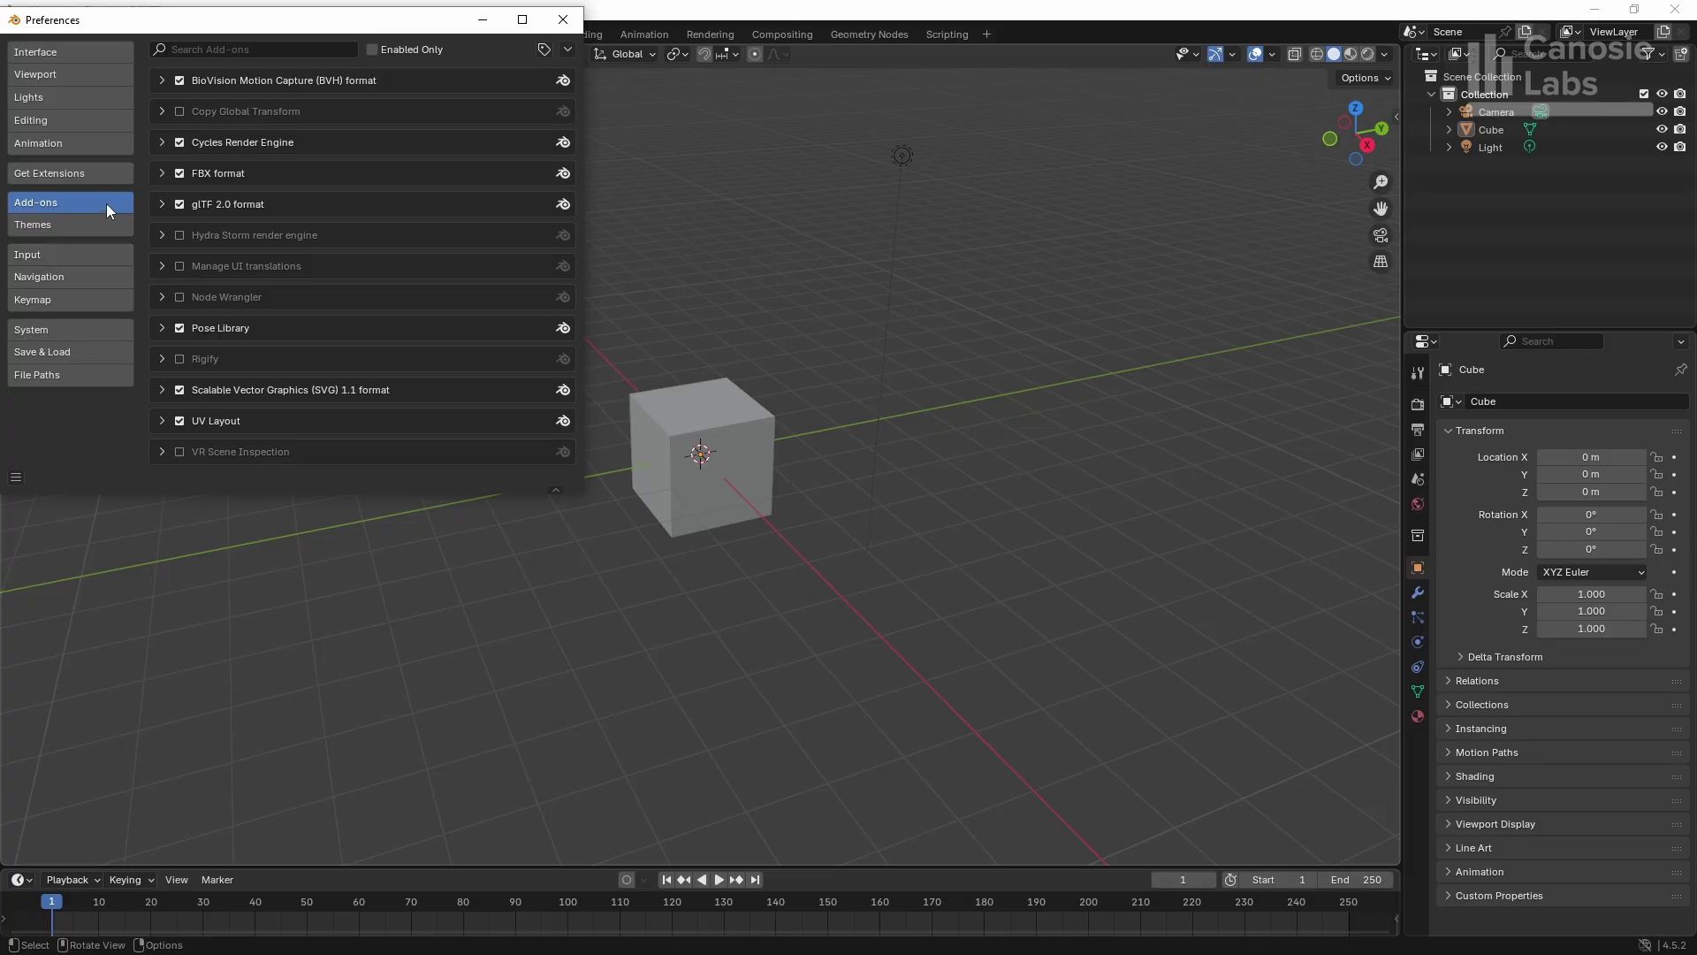
pyautogui.click(568, 50)
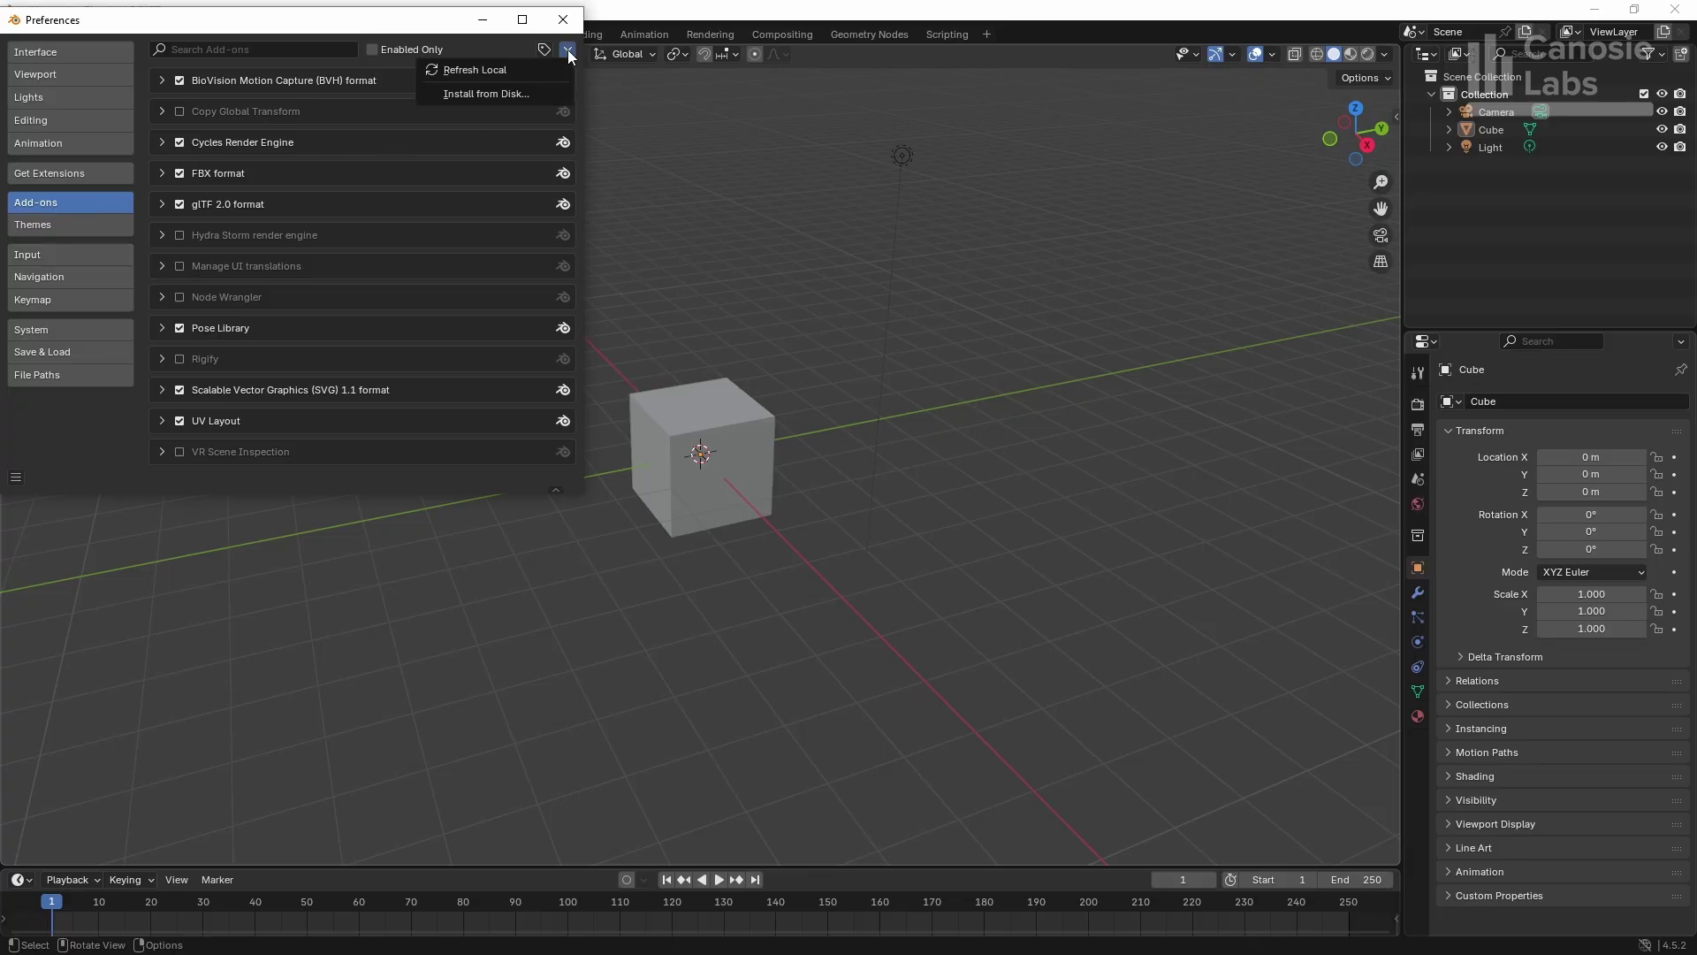
pyautogui.click(517, 95)
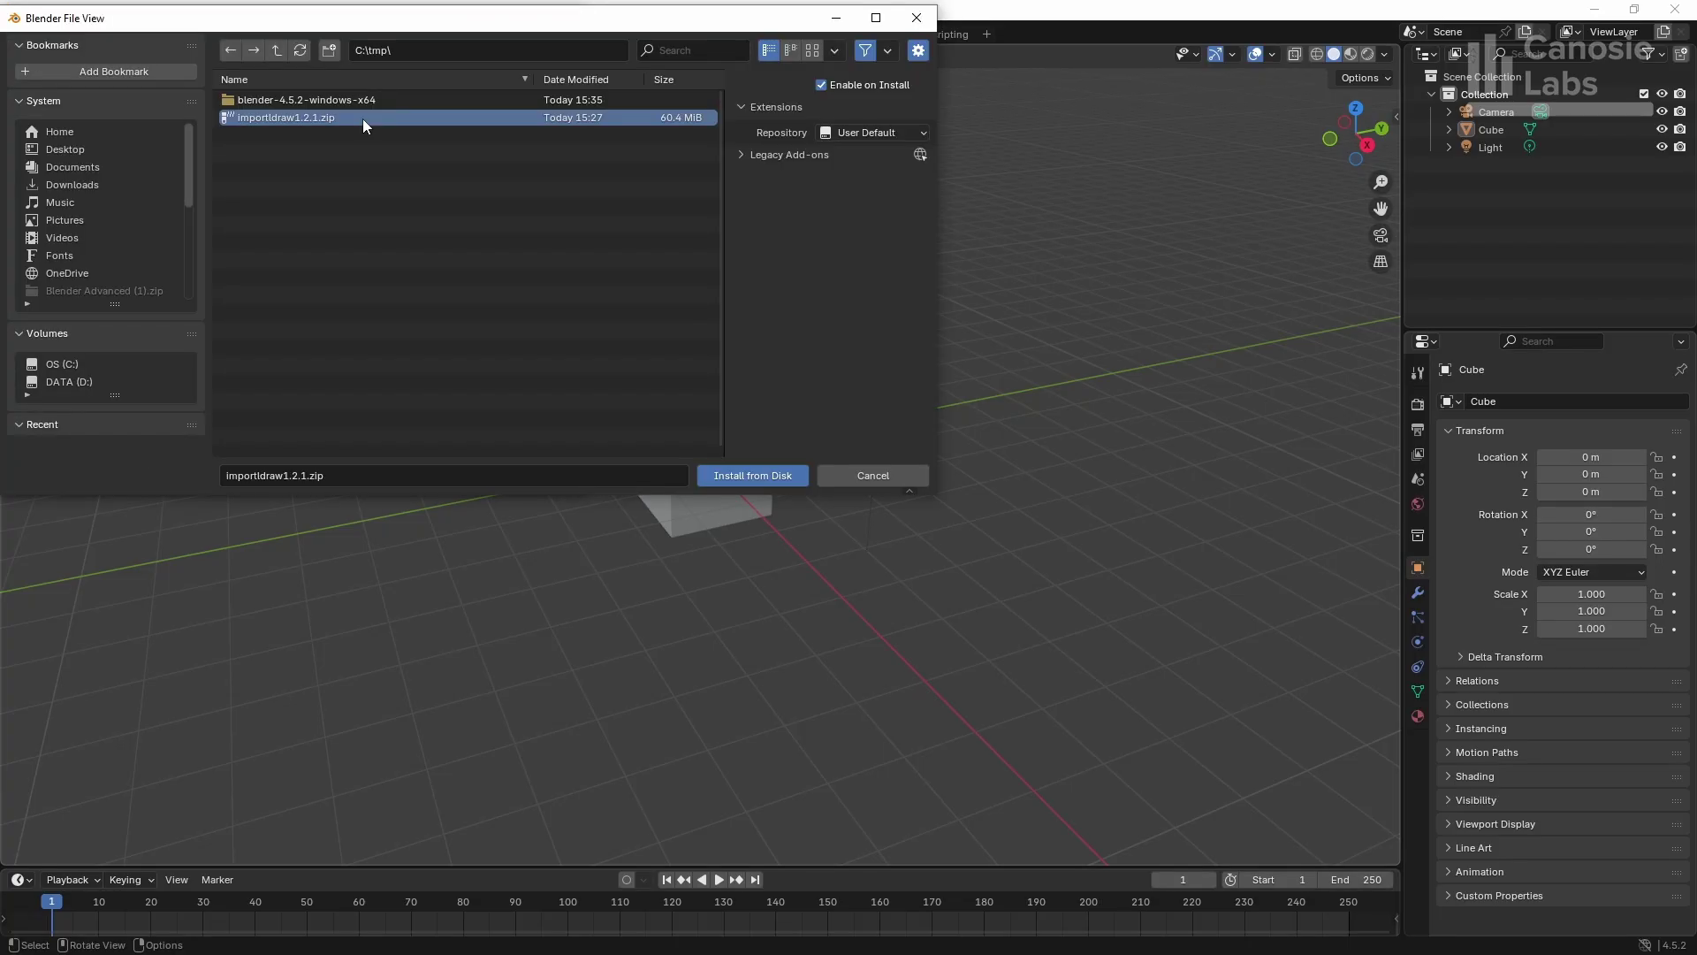
pyautogui.doubleClick(362, 119)
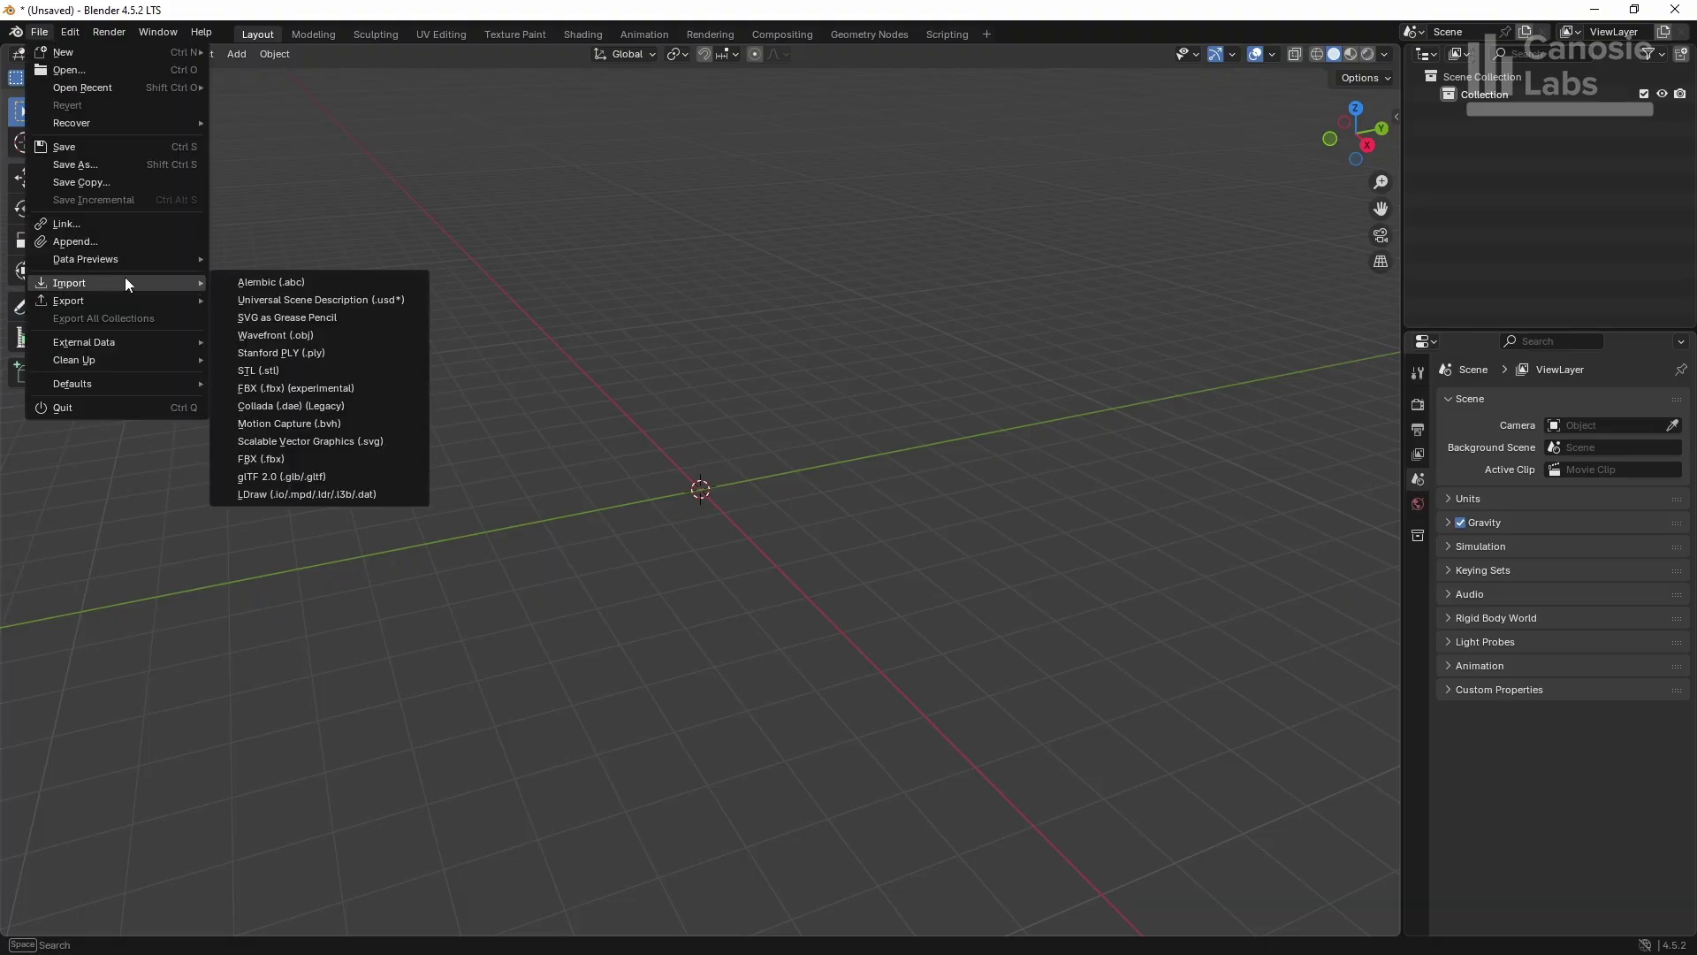
# Start importing a model in the LDraw (.io/.mpd/.ldr/.l3b/.dat) format.
pyautogui.click(313, 481)
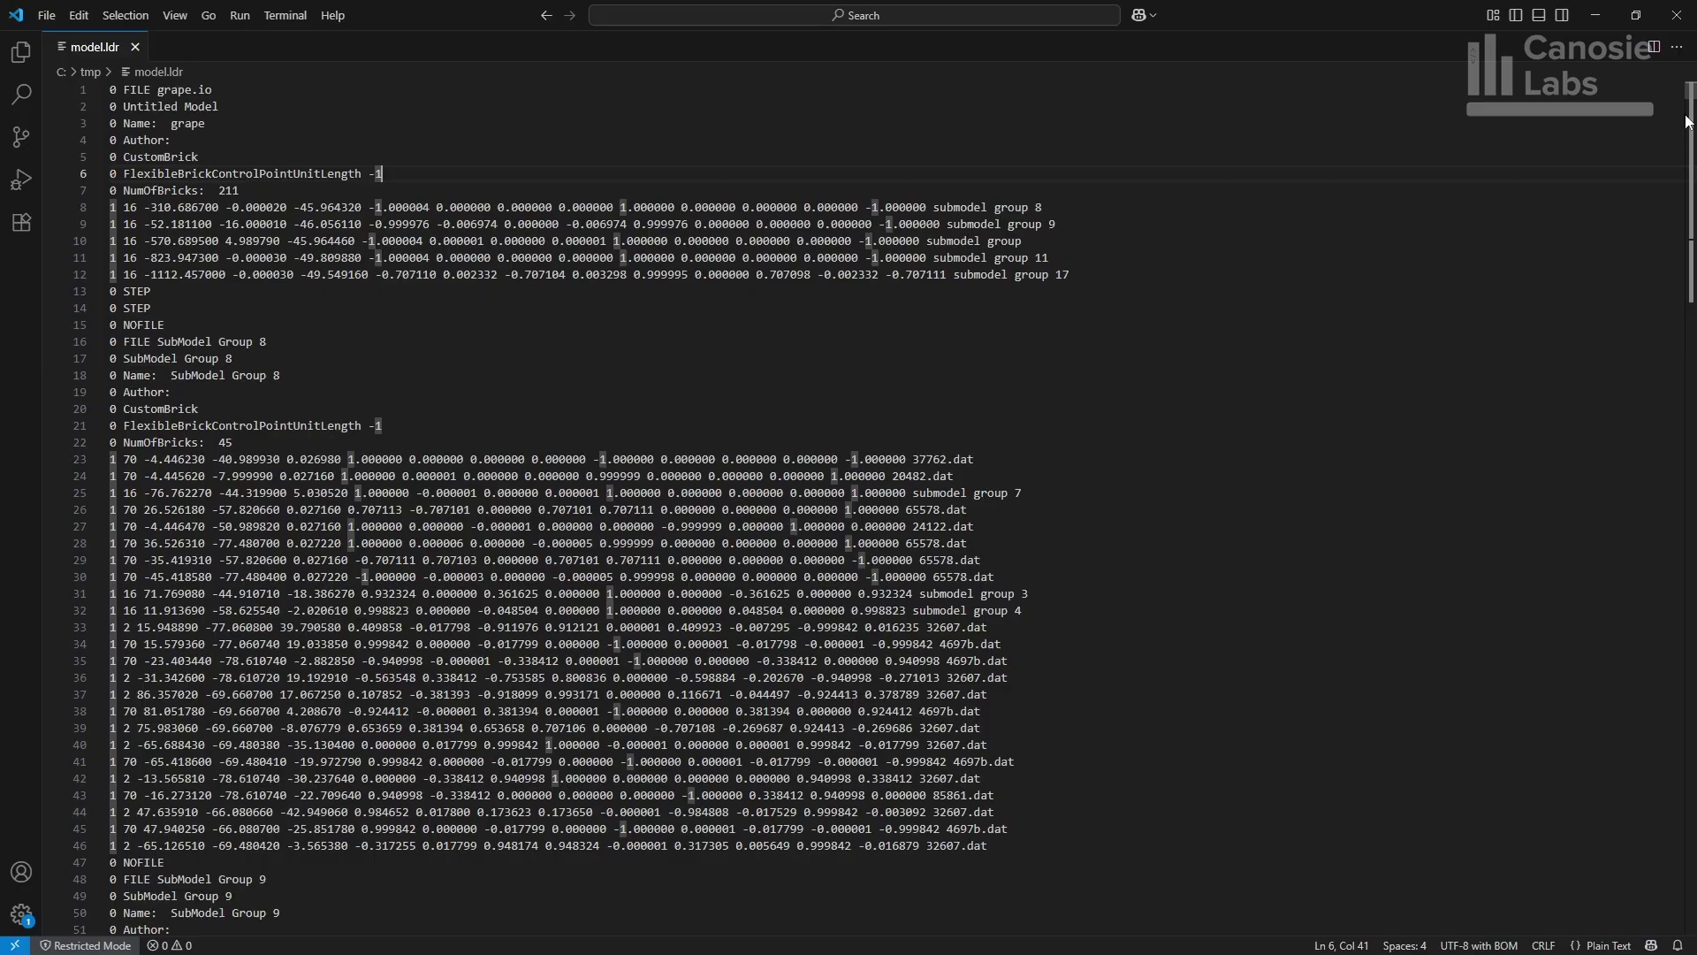
# Examine the part and submodel lines listed in model.ldr in the code editor.
pyautogui.moveTo(1689, 100); pyautogui.dragTo(1688, 126)
pyautogui.moveTo(635, 312); pyautogui.dragTo(983, 632)
pyautogui.click(1182, 480)
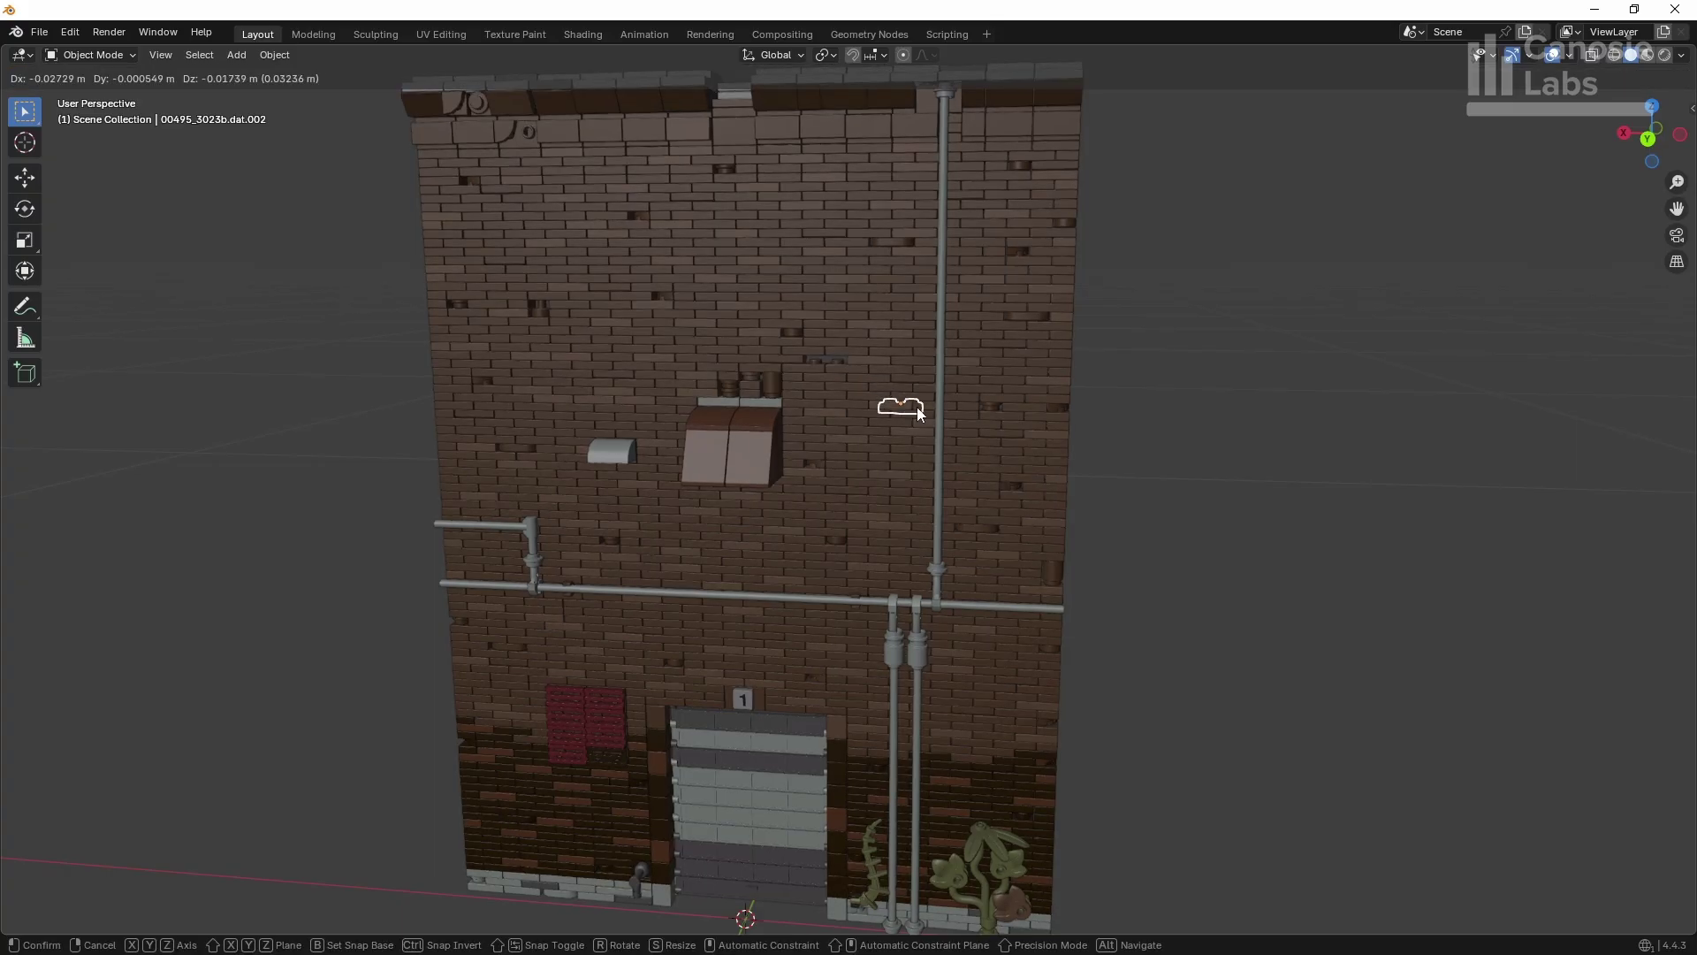
# Select several separate parts of the imported brick wall in Blender and try to move the last one.
pyautogui.click(769, 451)
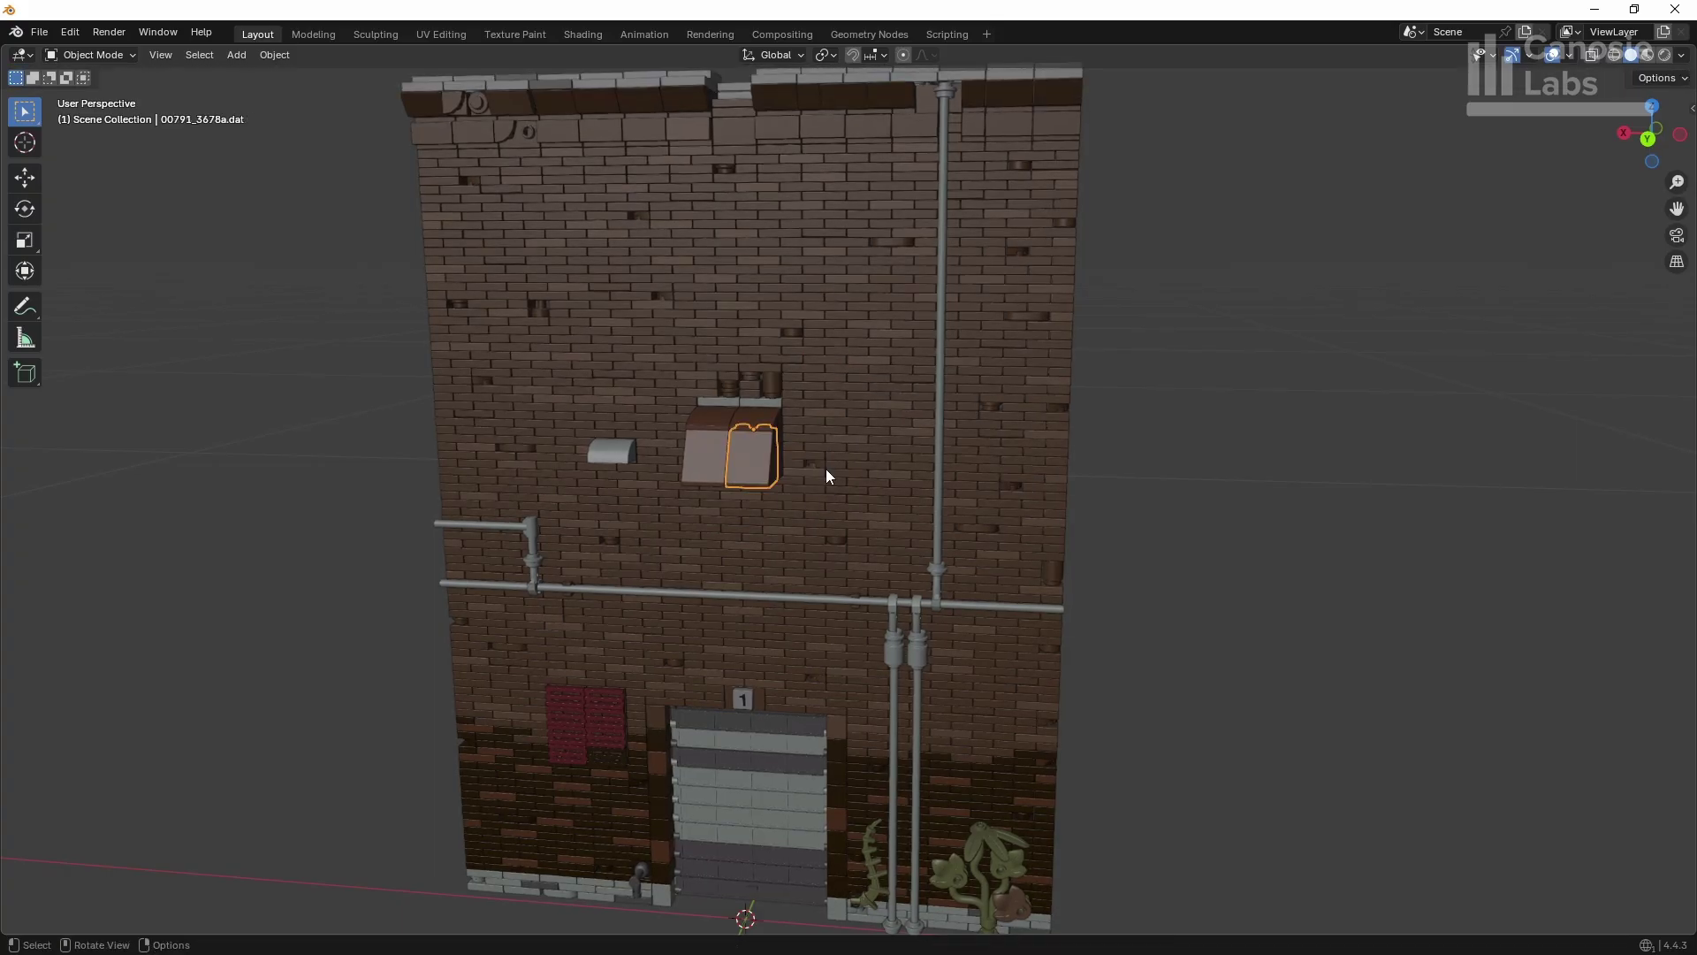
pyautogui.click(739, 413)
pyautogui.click(722, 396)
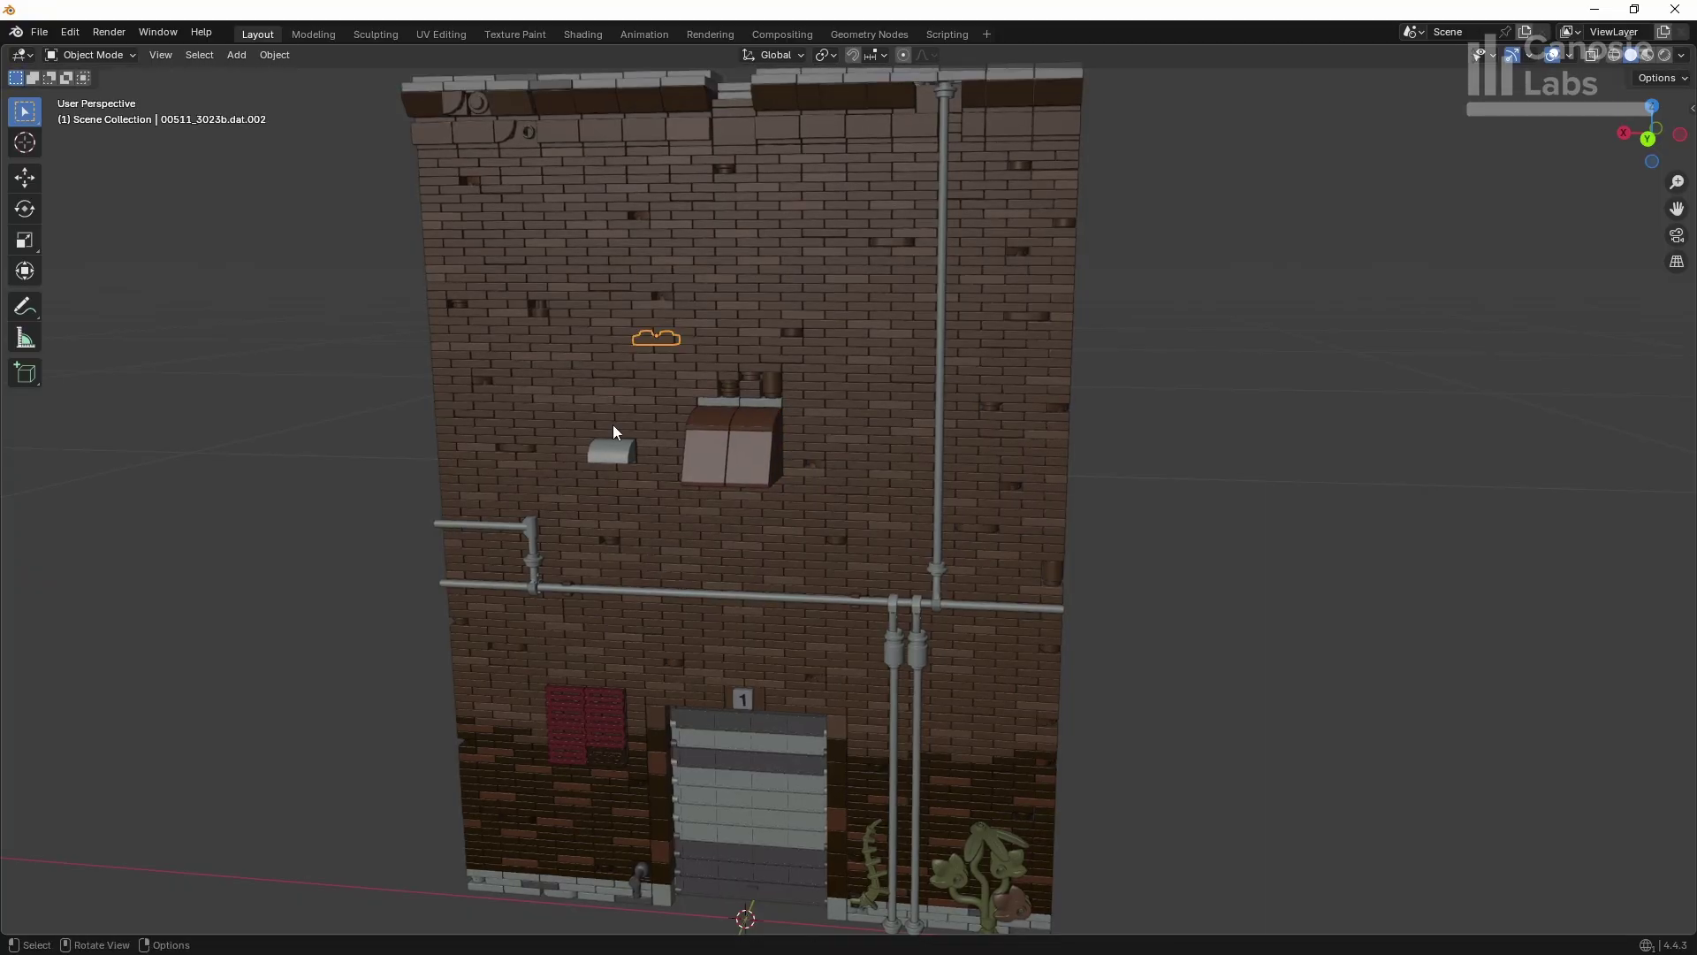
pyautogui.click(604, 449)
pyautogui.click(708, 707)
pyautogui.press('g')
pyautogui.press('Escape')
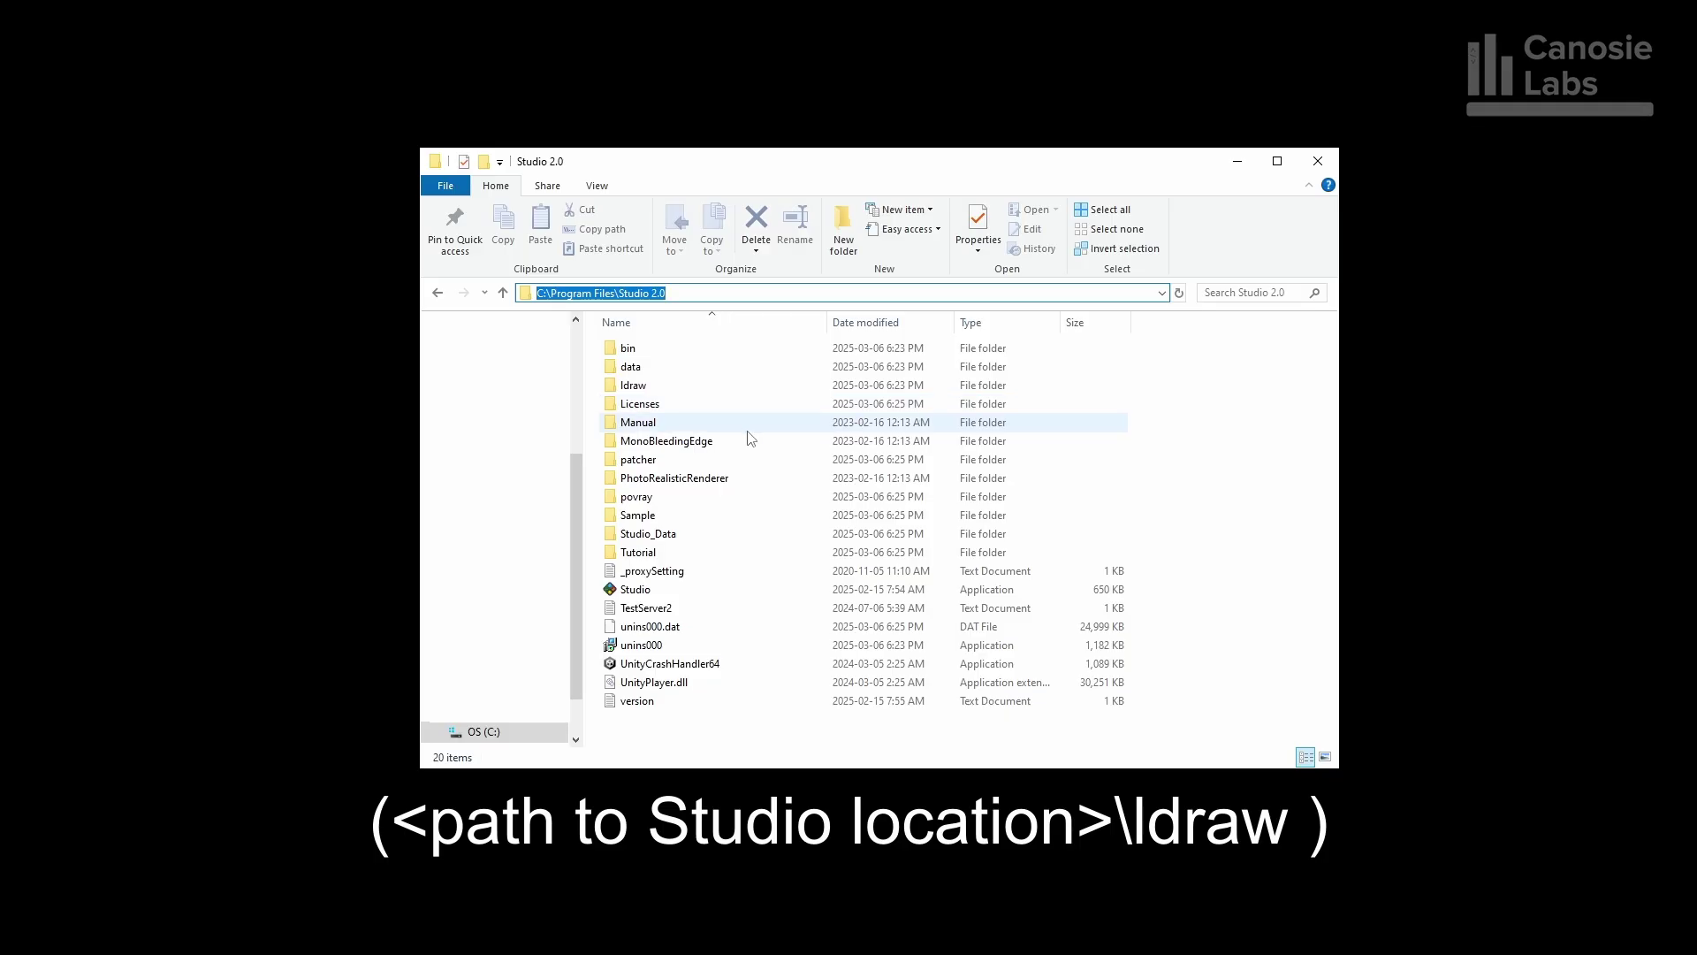
# Open the parts folder inside Studio 2.0's ldraw directory in File Explorer and look through its .dat files.
pyautogui.doubleClick(739, 387)
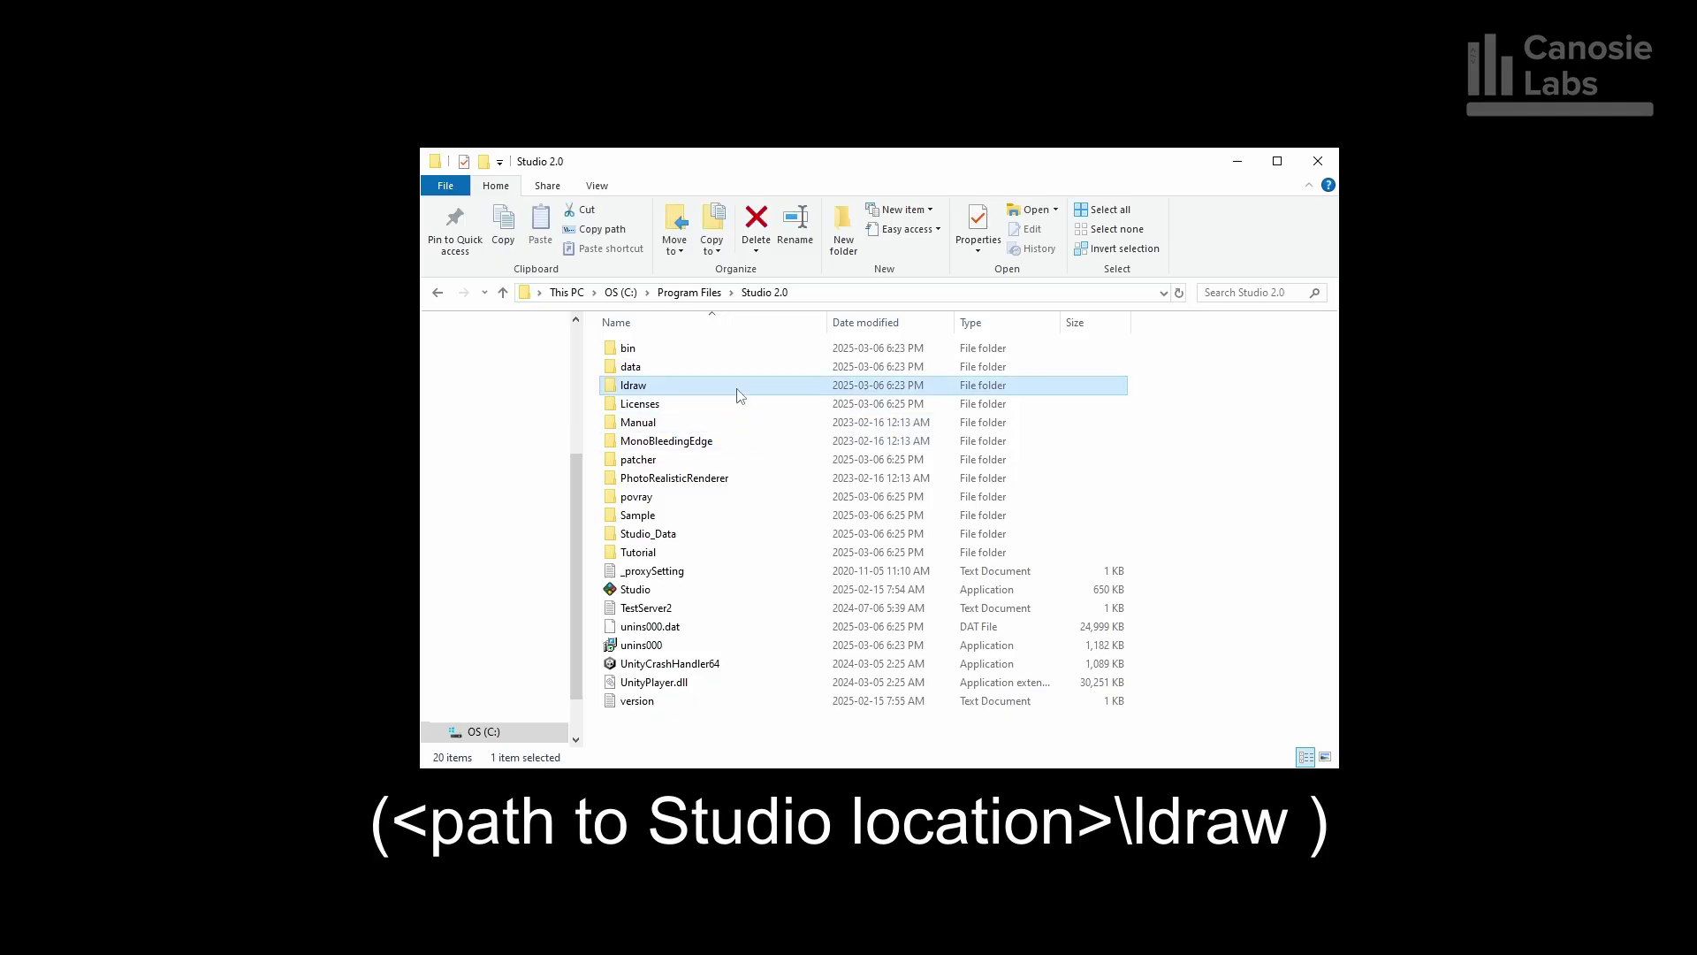
pyautogui.doubleClick(626, 442)
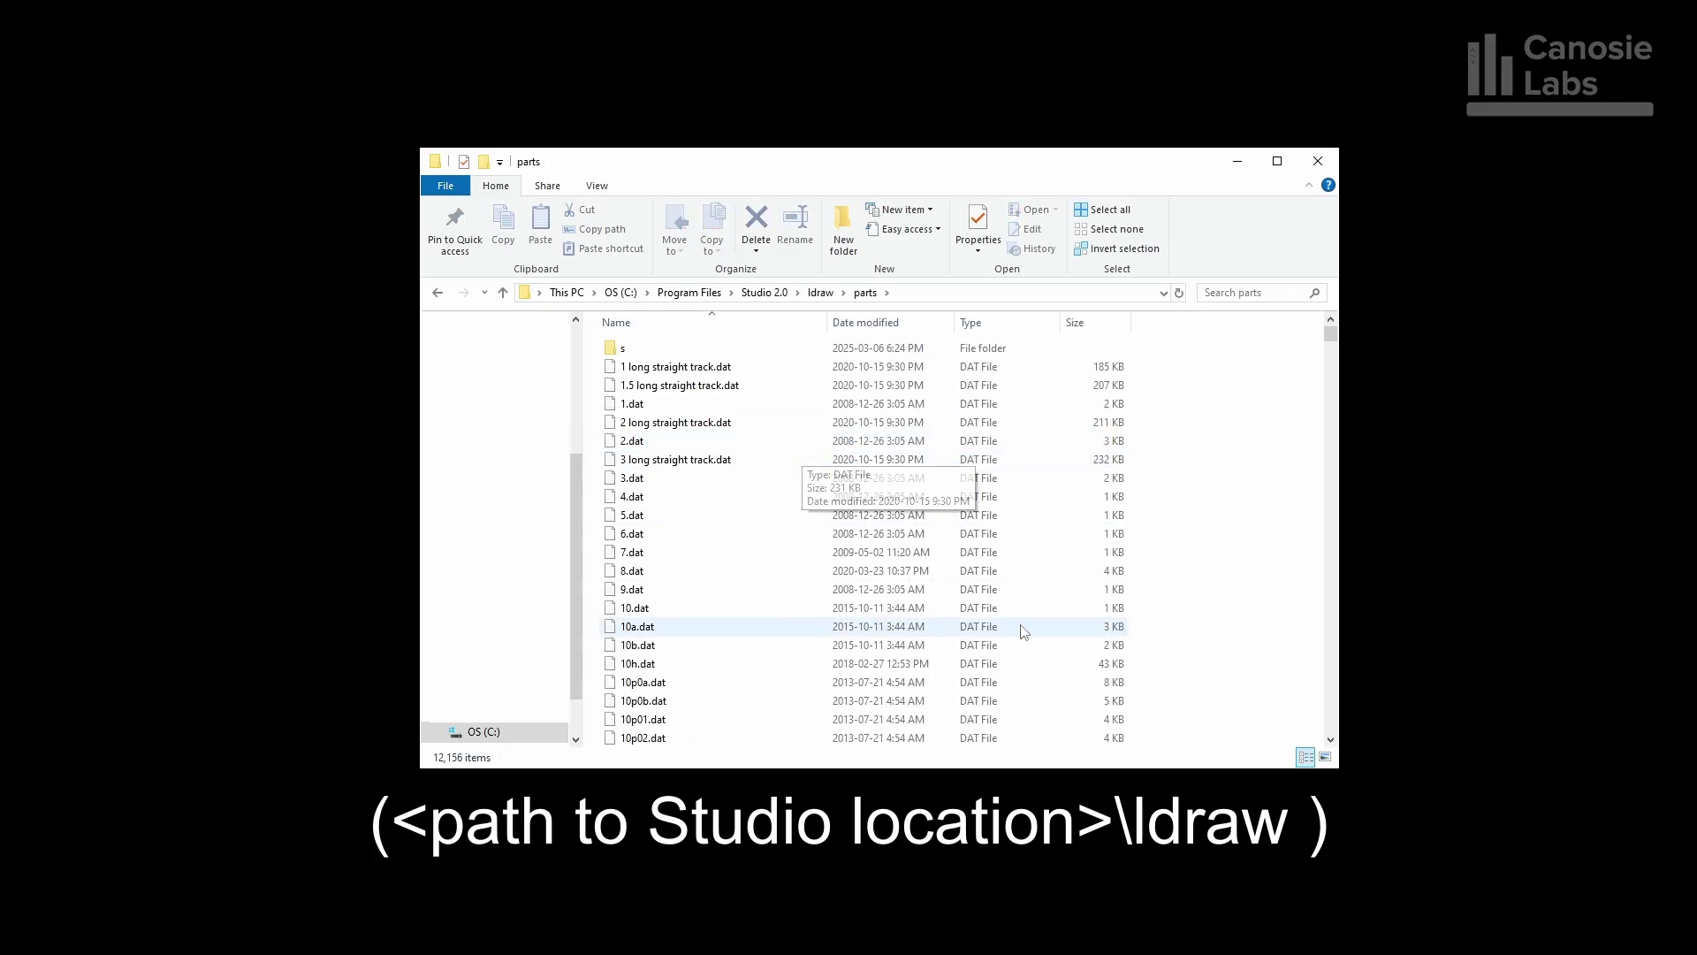
pyautogui.moveTo(1330, 339); pyautogui.dragTo(1329, 358)
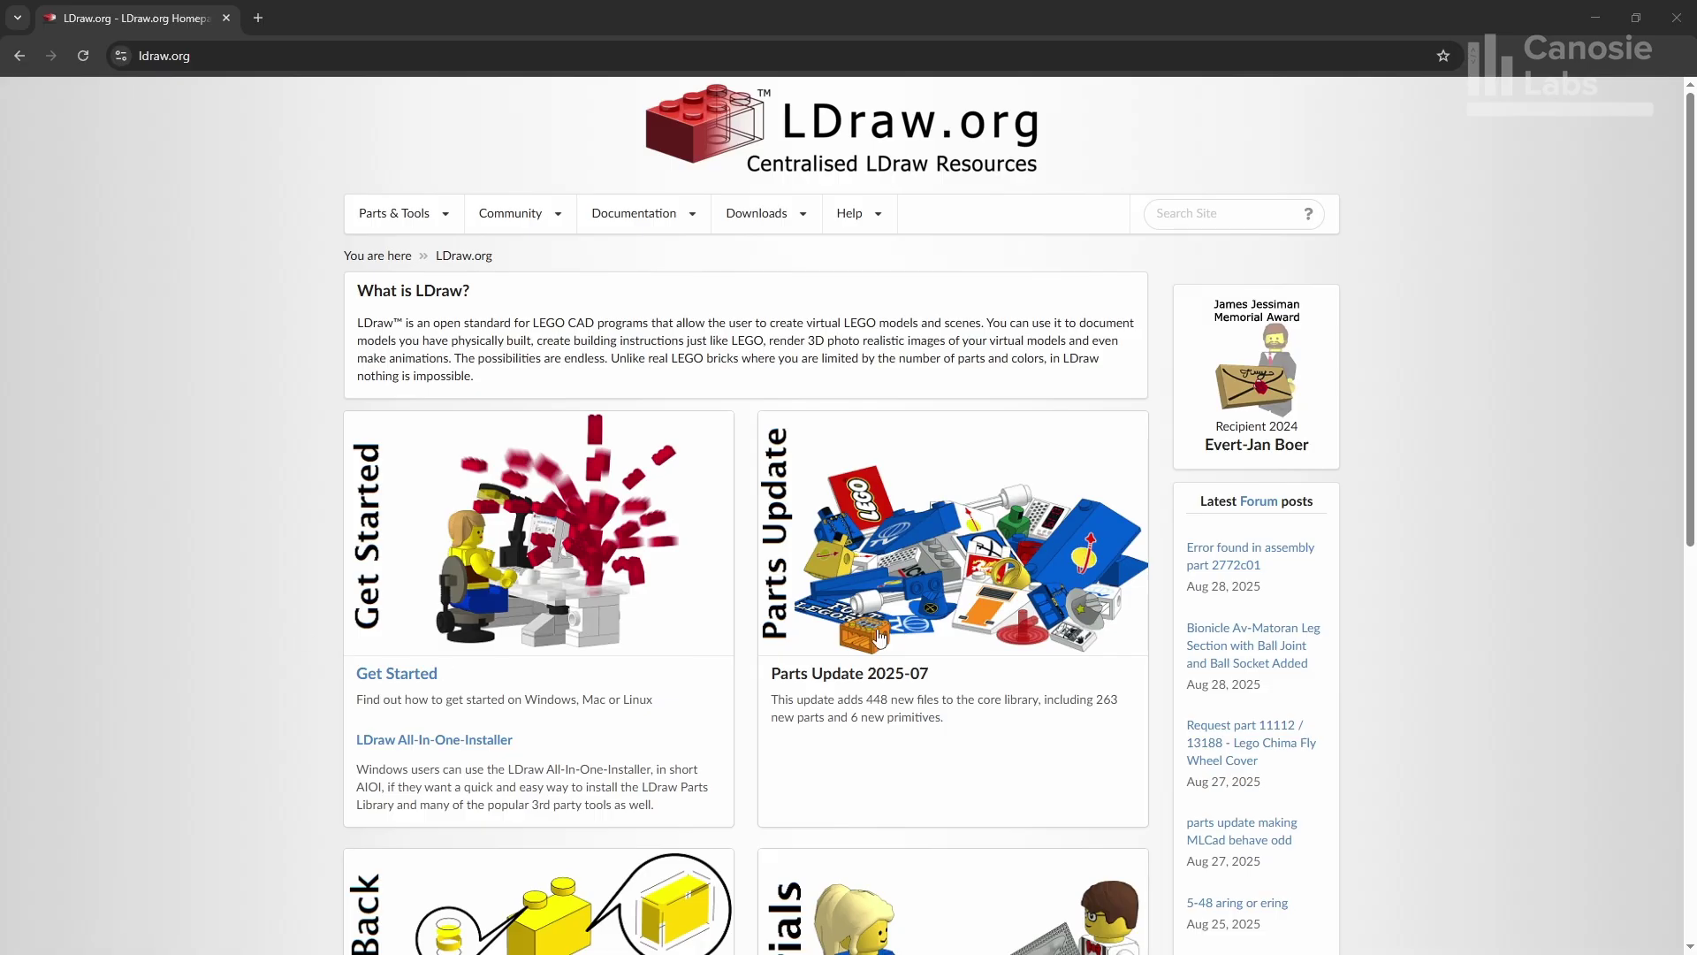
# Open the Parts Update 2025-07 entry on LDraw.org.
pyautogui.click(907, 460)
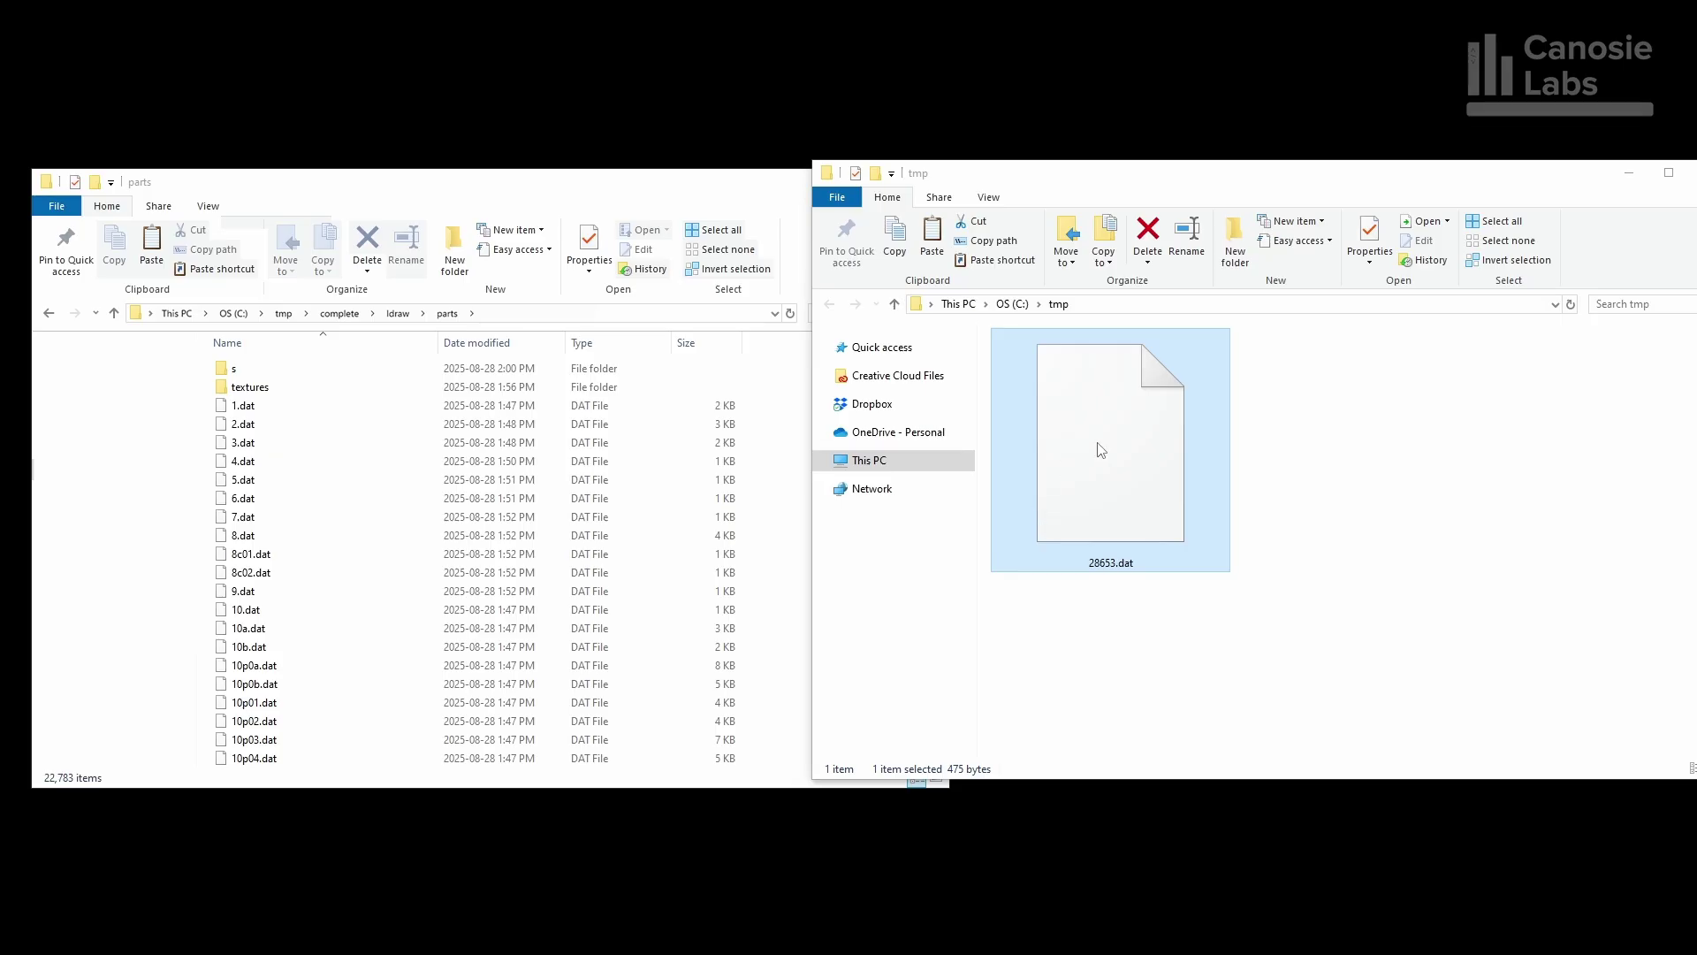
# Move 28653.dat from the tmp folder into the ldraw parts folder, replacing the existing file.
pyautogui.moveTo(1099, 444); pyautogui.dragTo(449, 583)
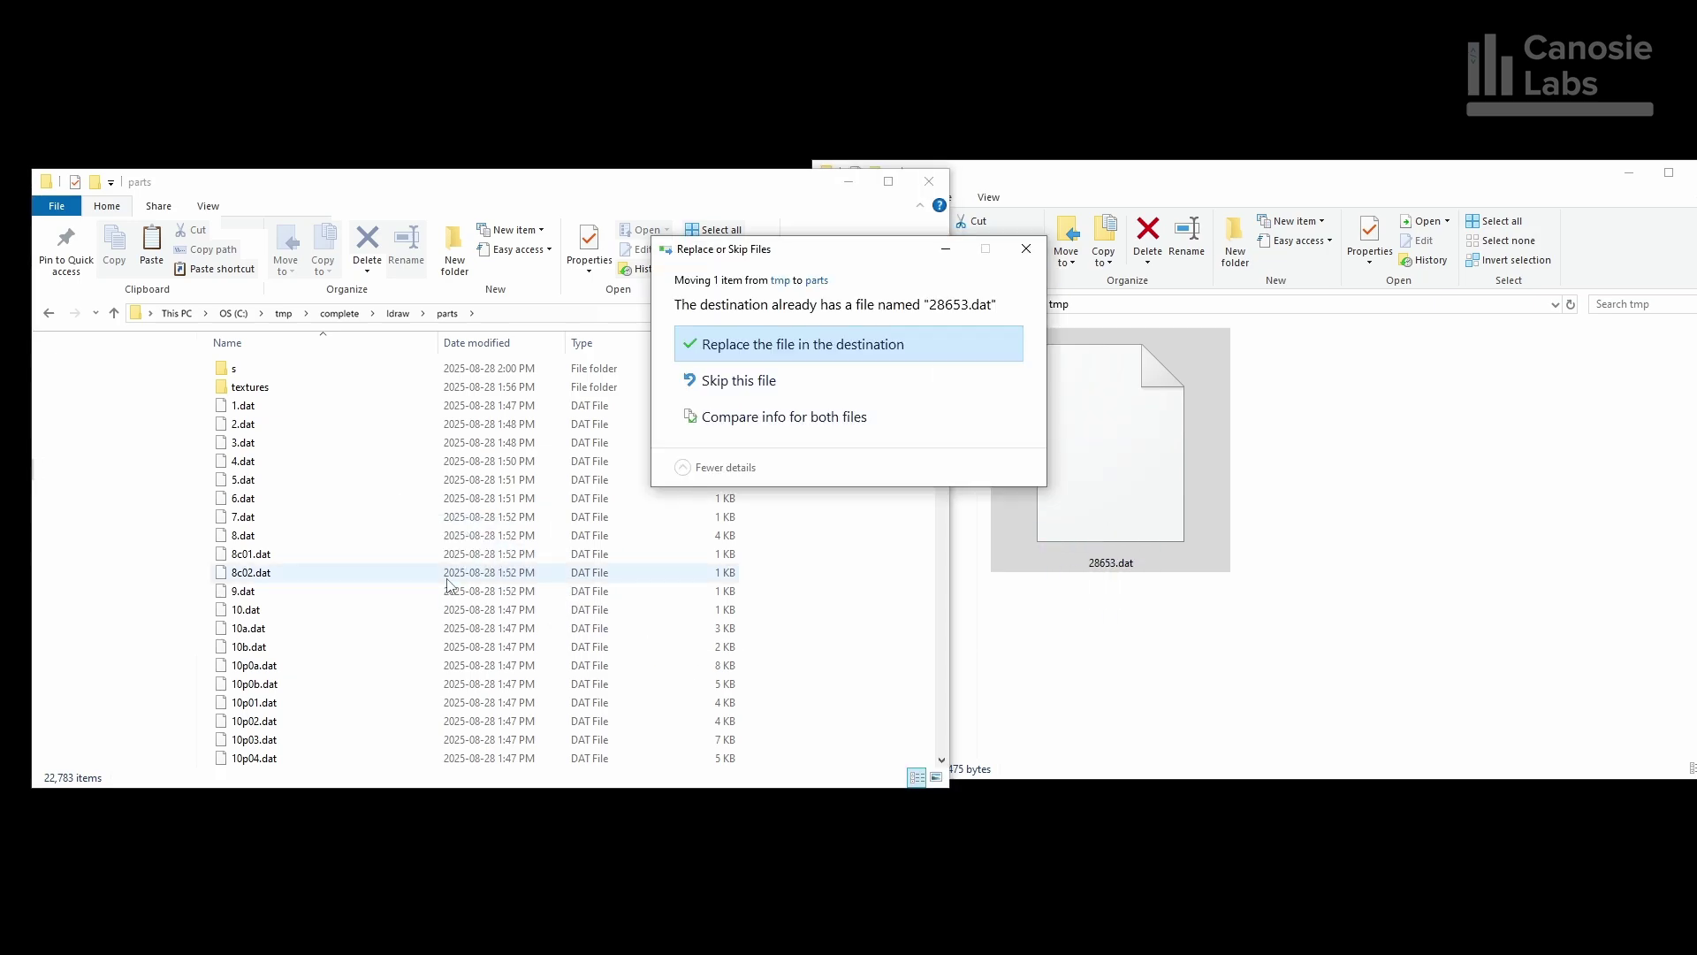
pyautogui.click(767, 345)
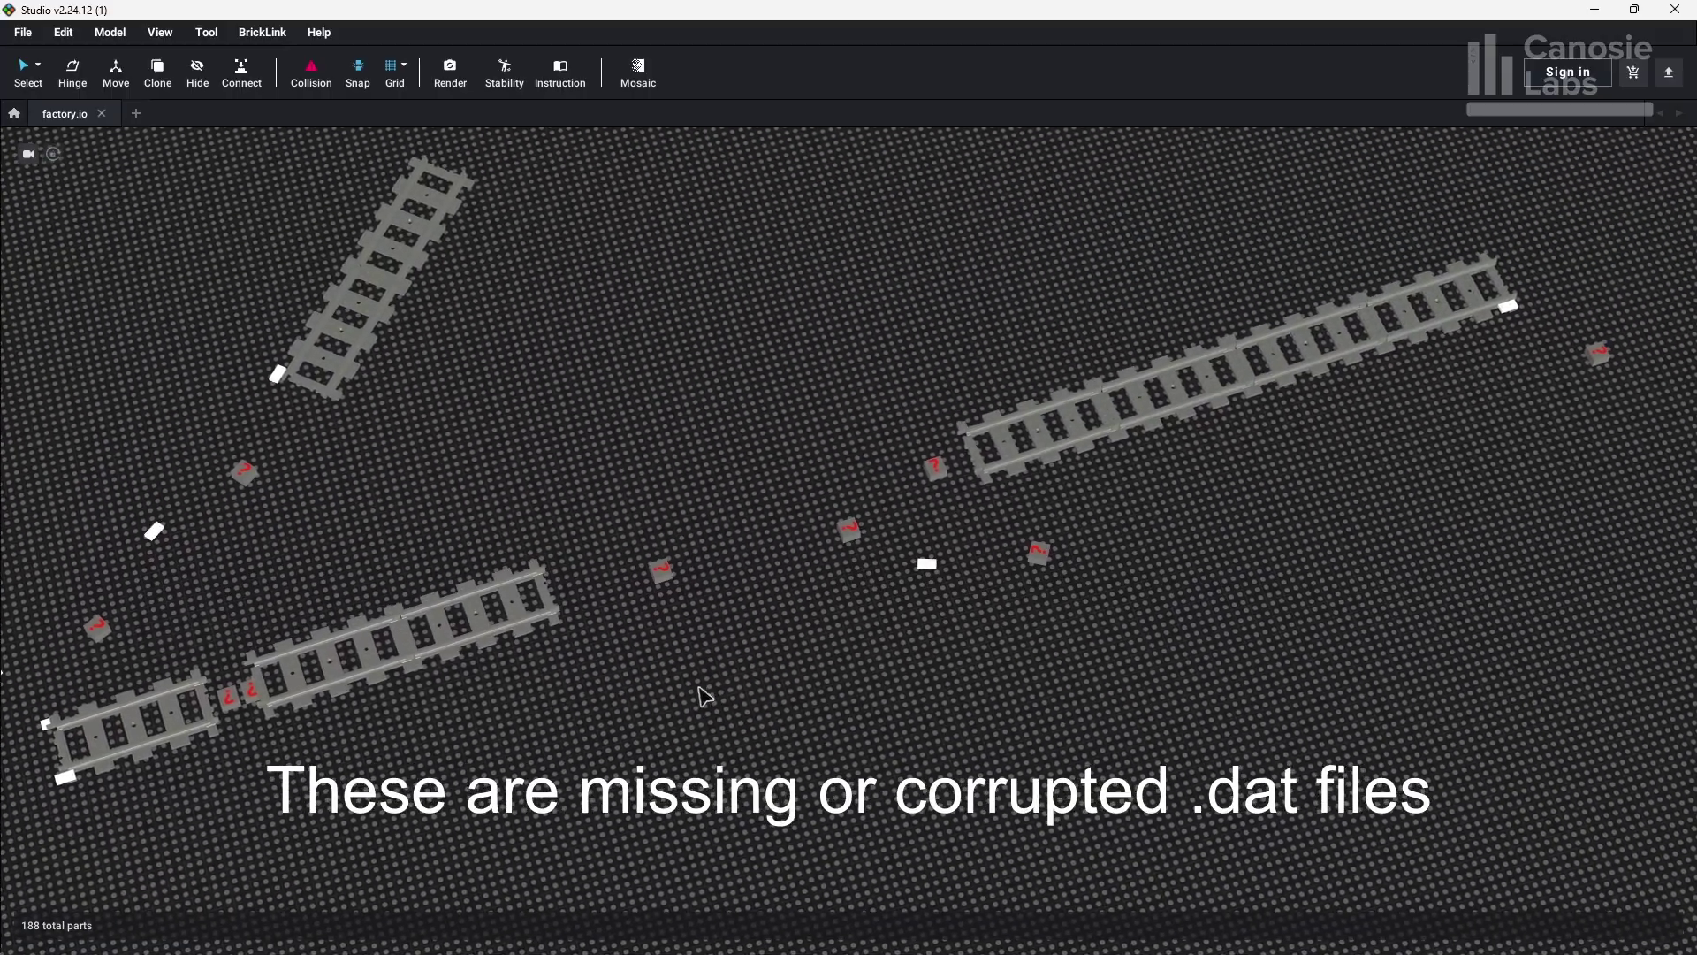
# Open the recent factory.io model from the Studio home page.
pyautogui.scroll(3, 898, 614)
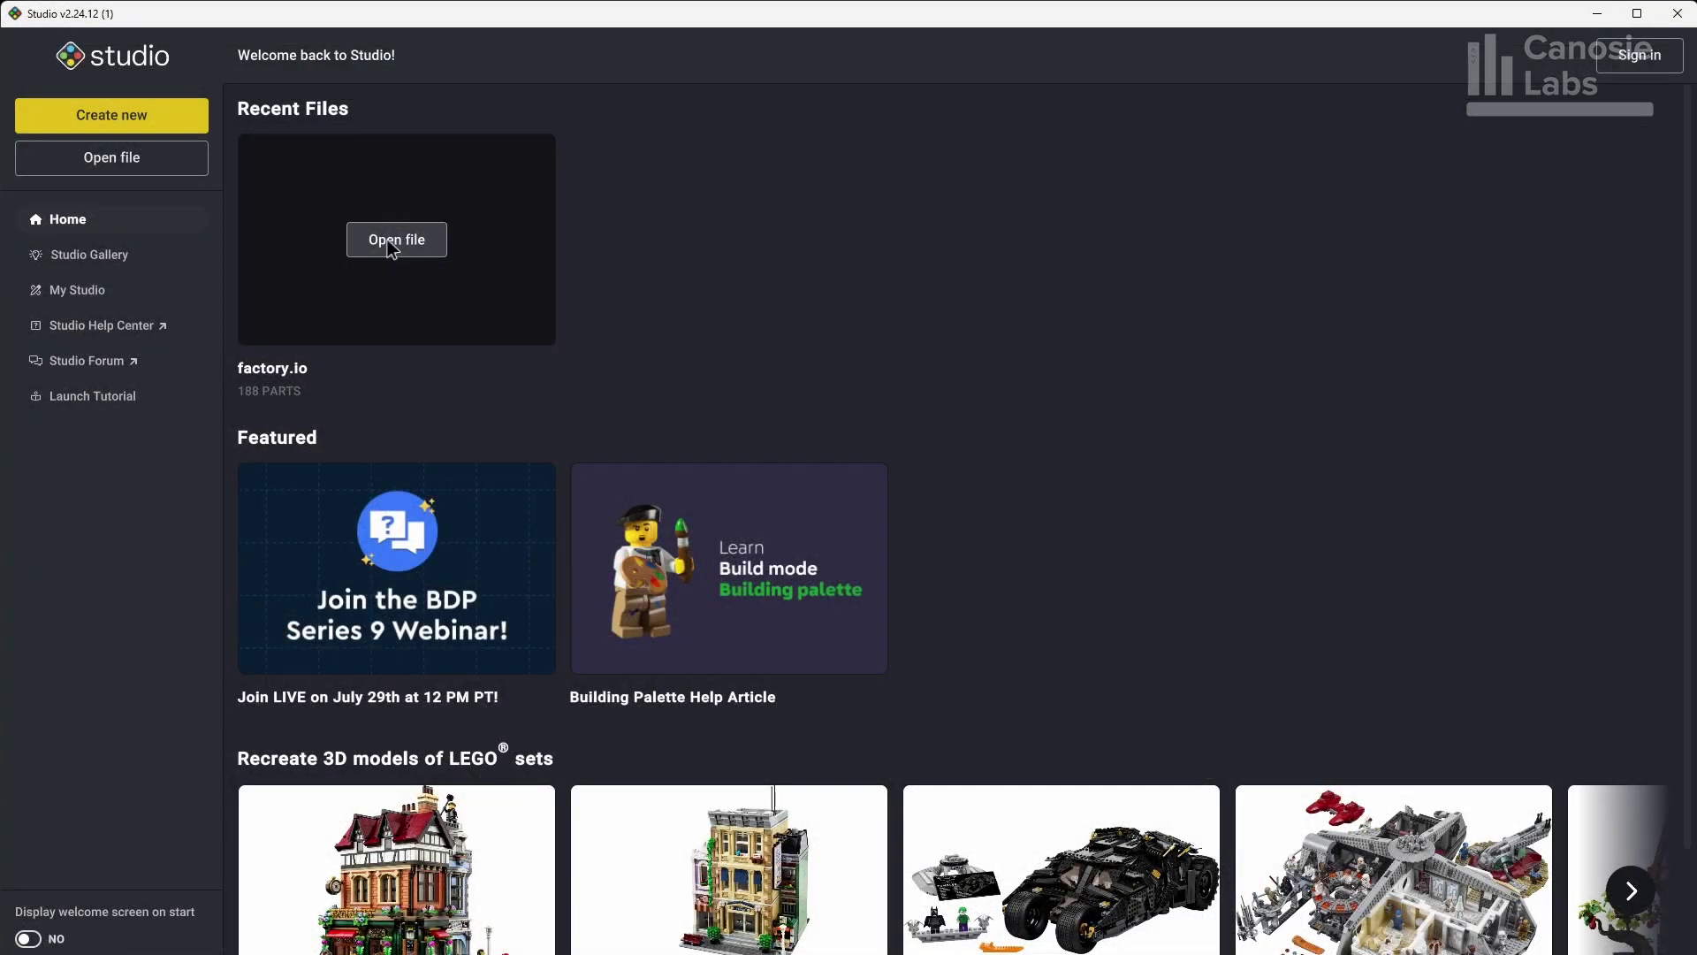
pyautogui.click(393, 247)
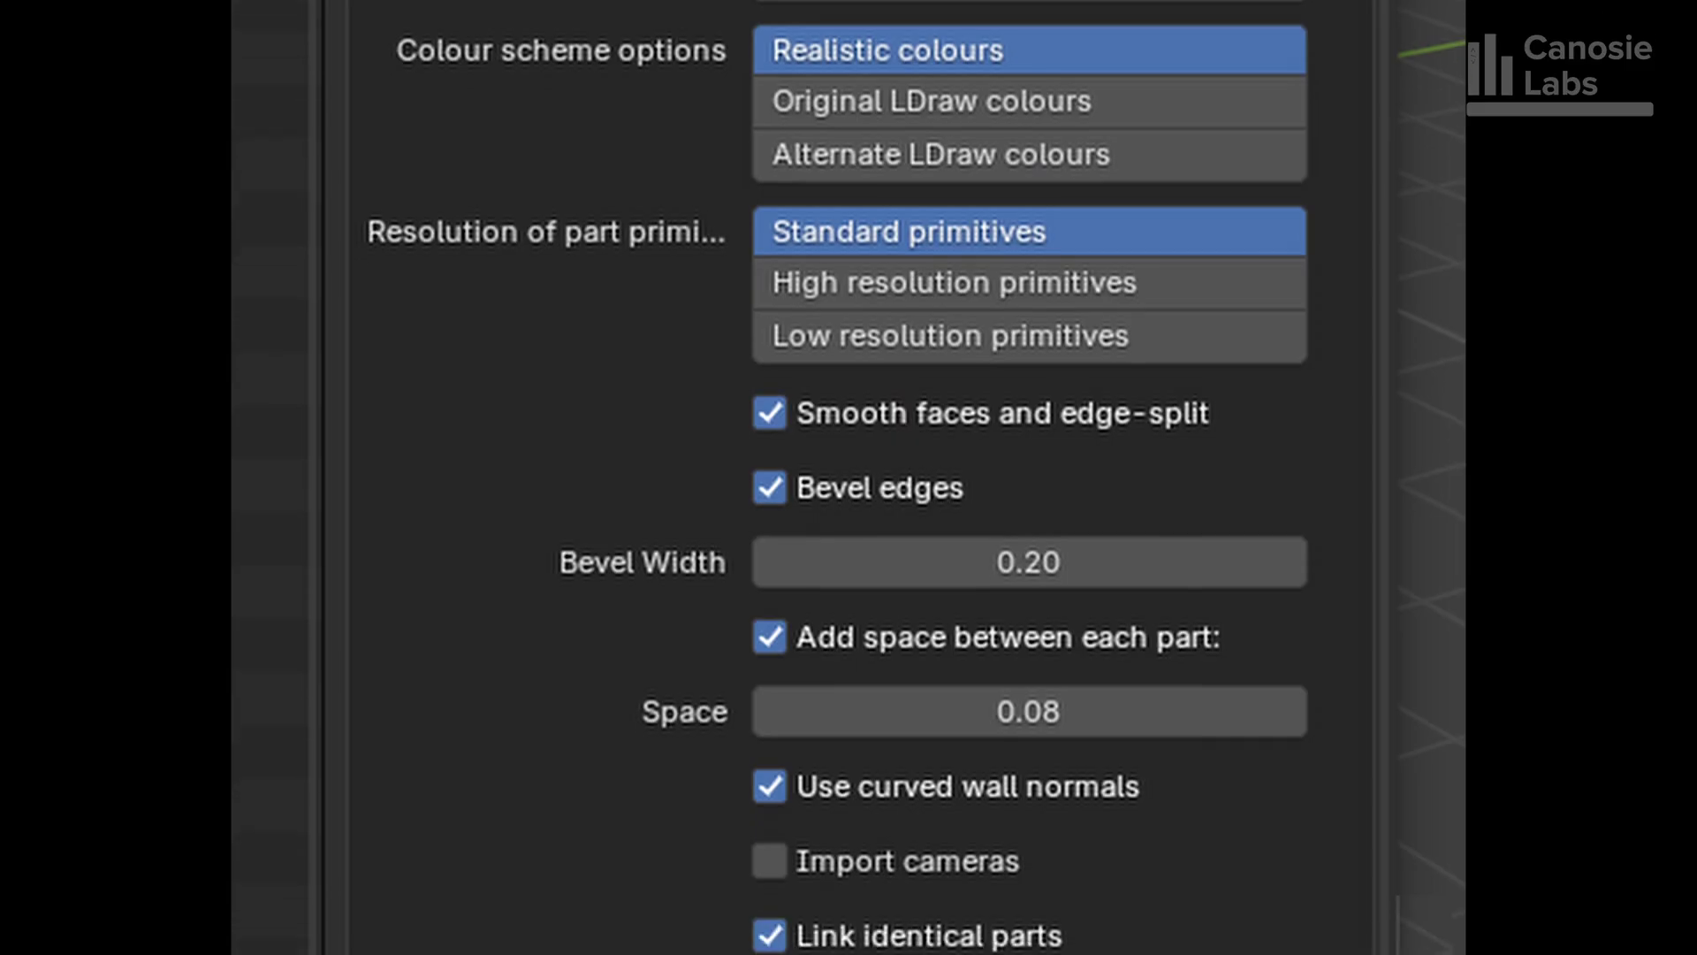
# Review the LDraw import options from the colour scheme down to the object numbering.
pyautogui.scroll(-8, 1030, 477)
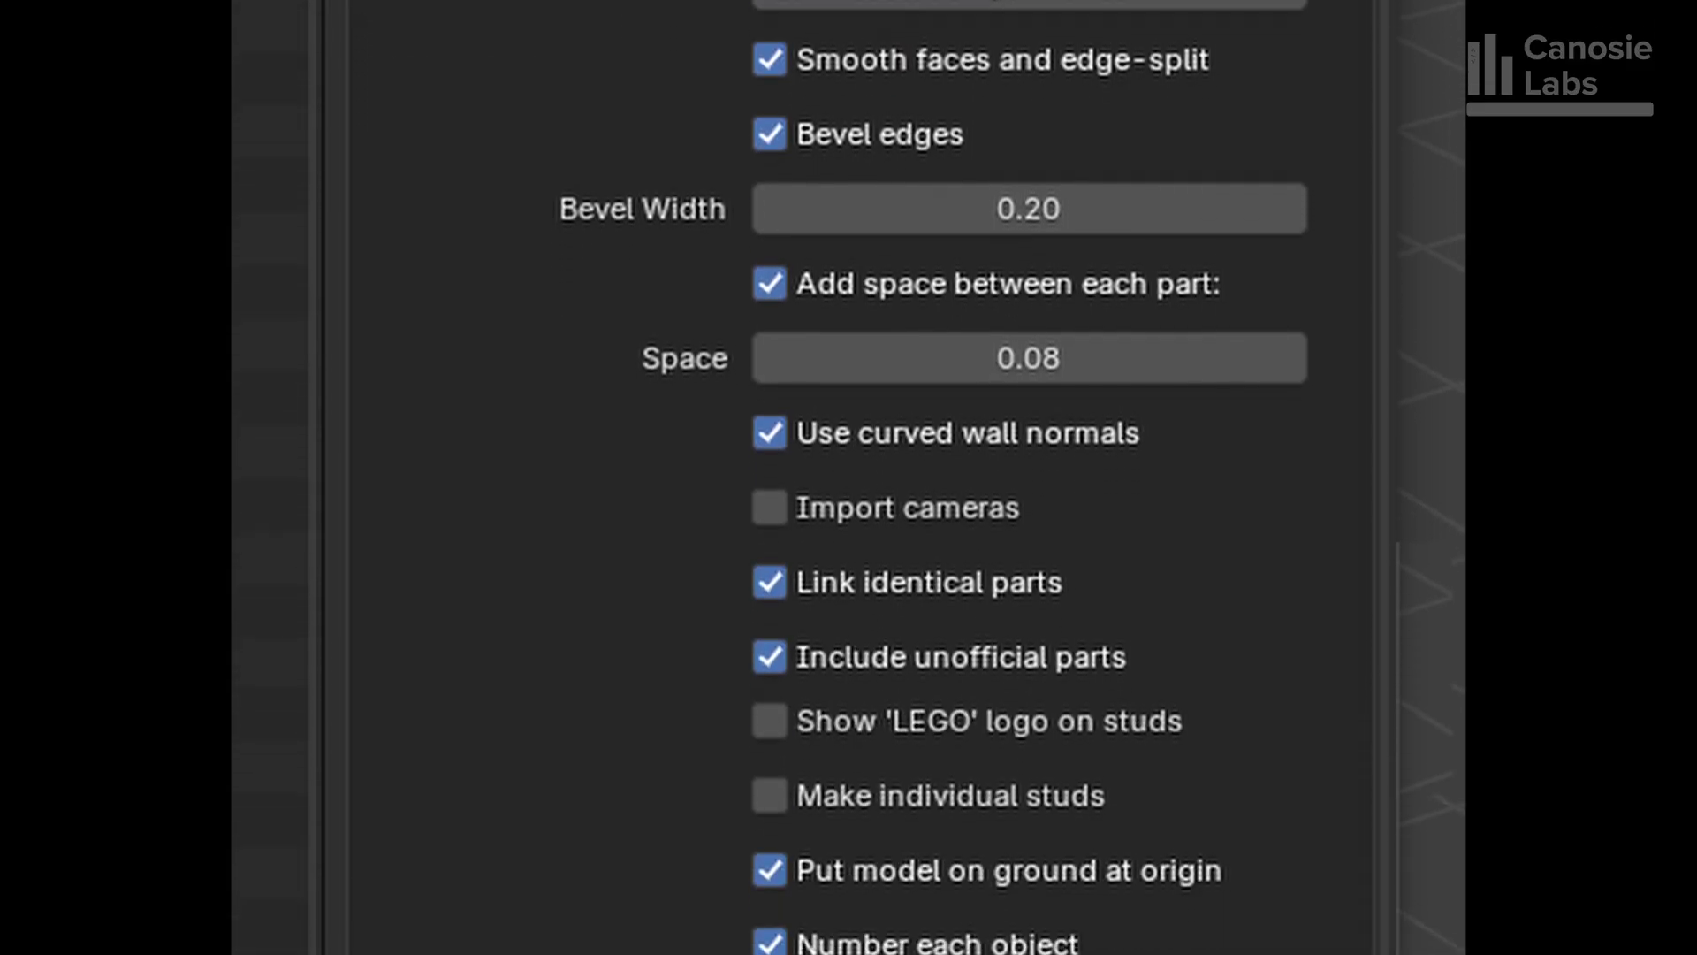
pyautogui.scroll(-1, 914, 478)
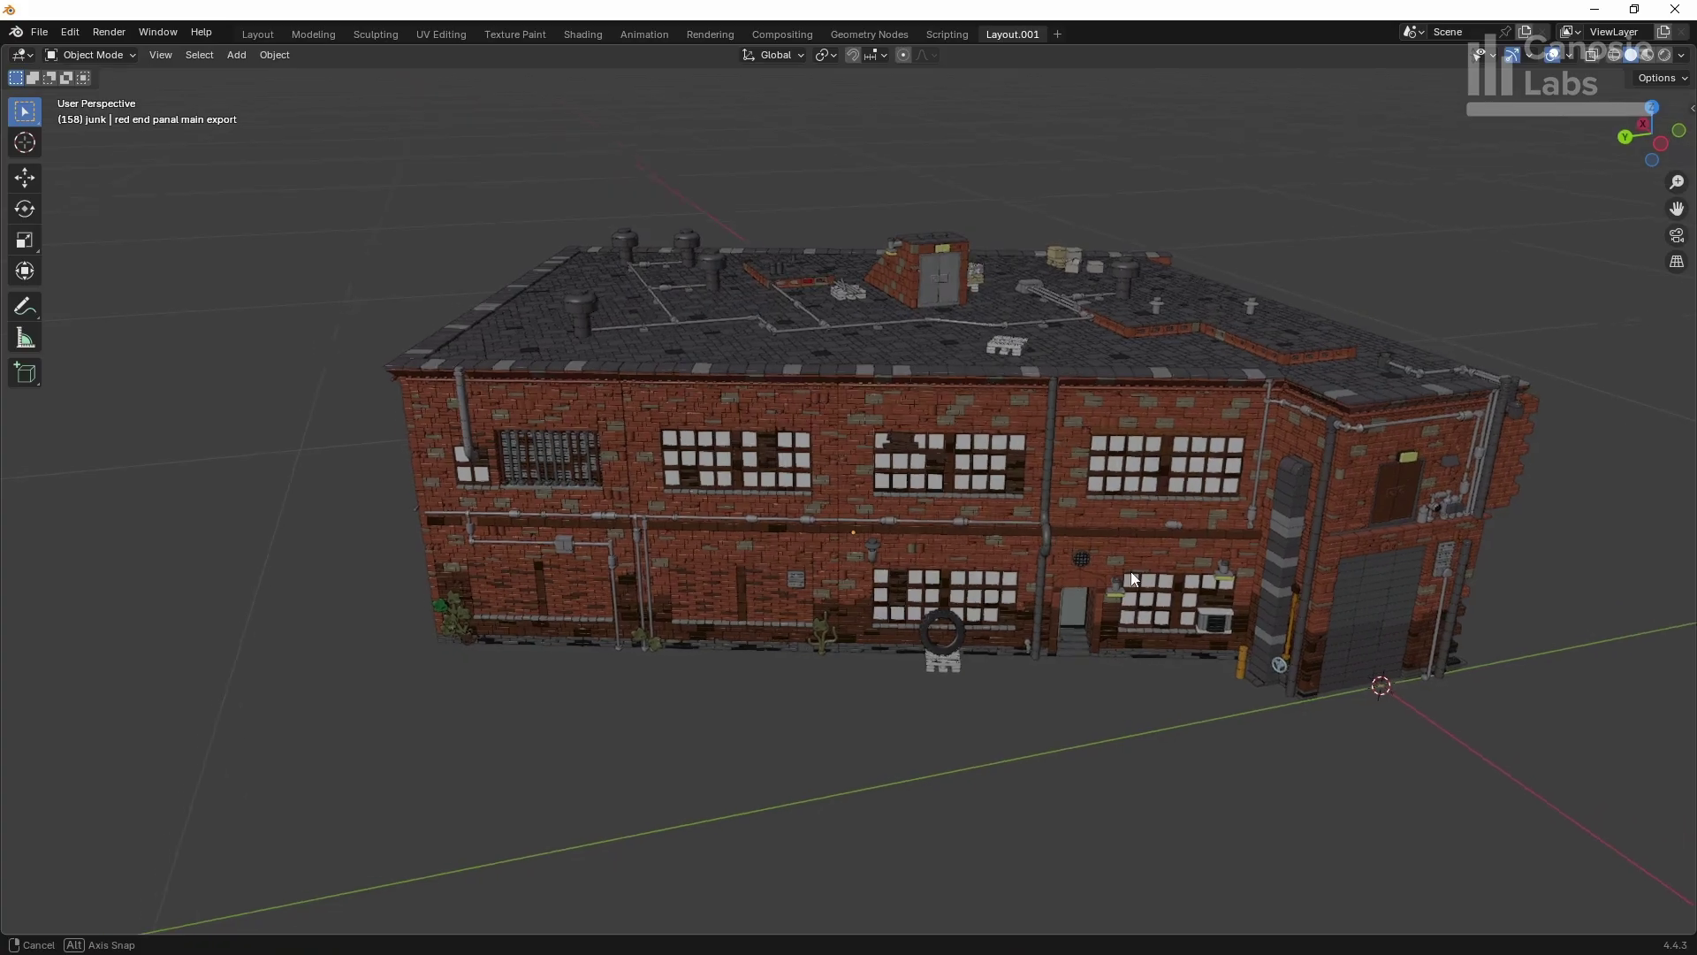
# Select different sections of the vineyard scene in turn to examine how the parts are grouped into objects.
pyautogui.moveTo(1131, 571); pyautogui.dragTo(1105, 581, button='middle')
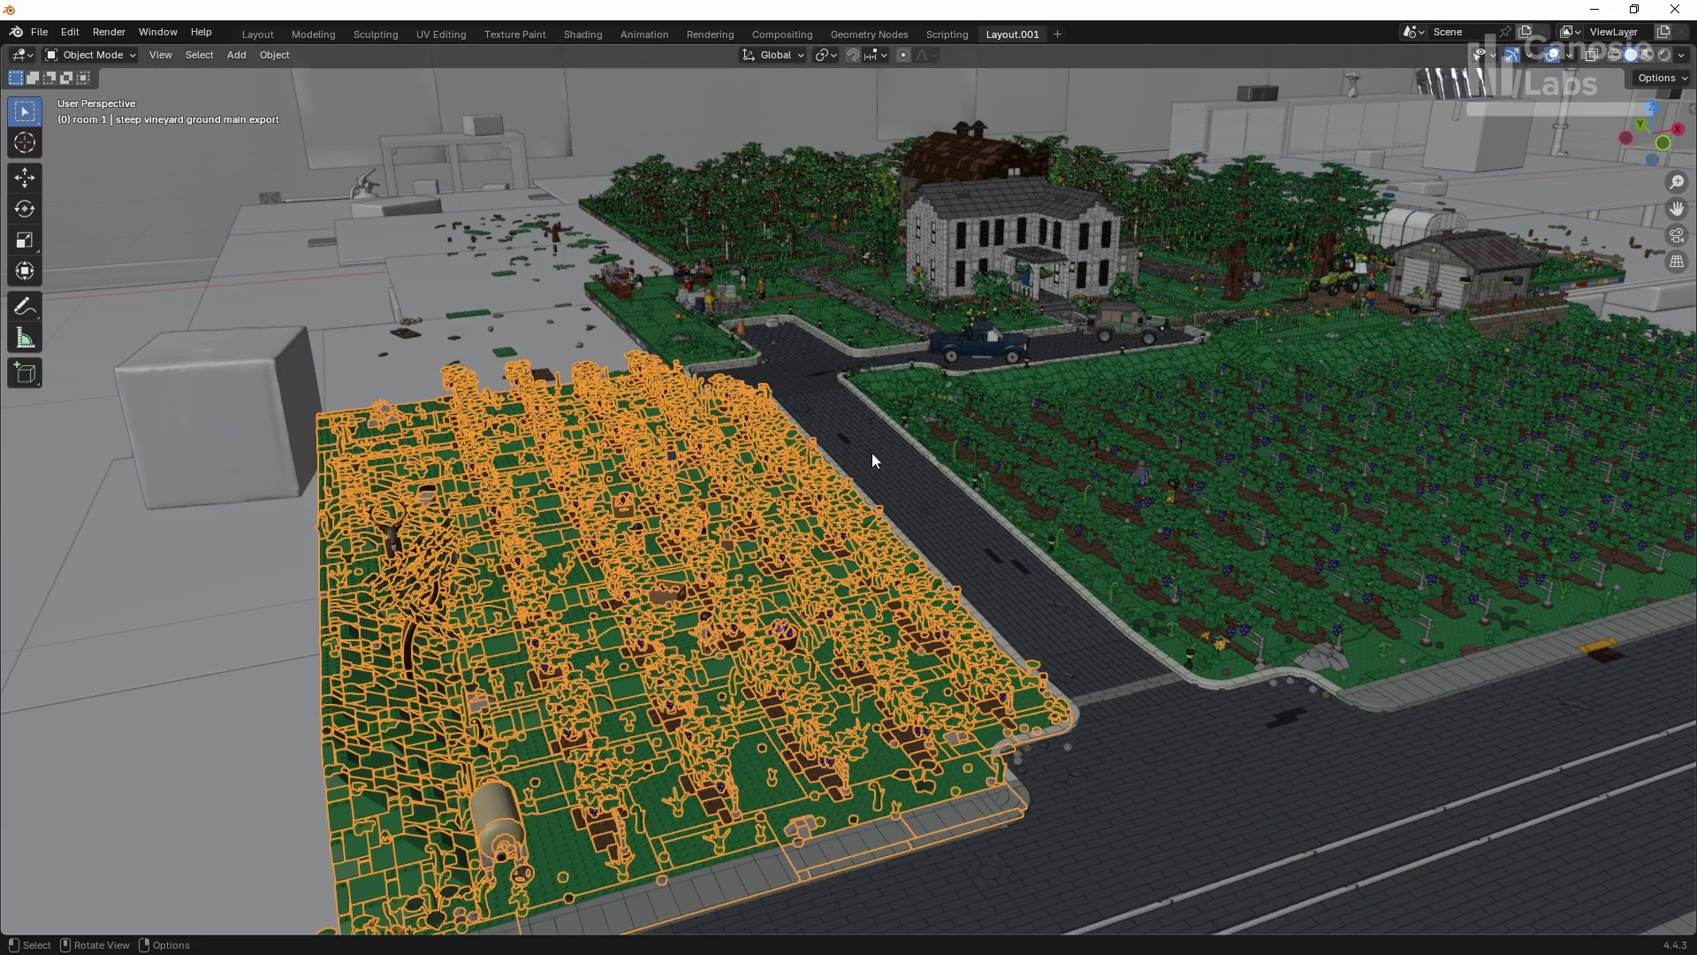
pyautogui.click(872, 452)
pyautogui.click(1102, 421)
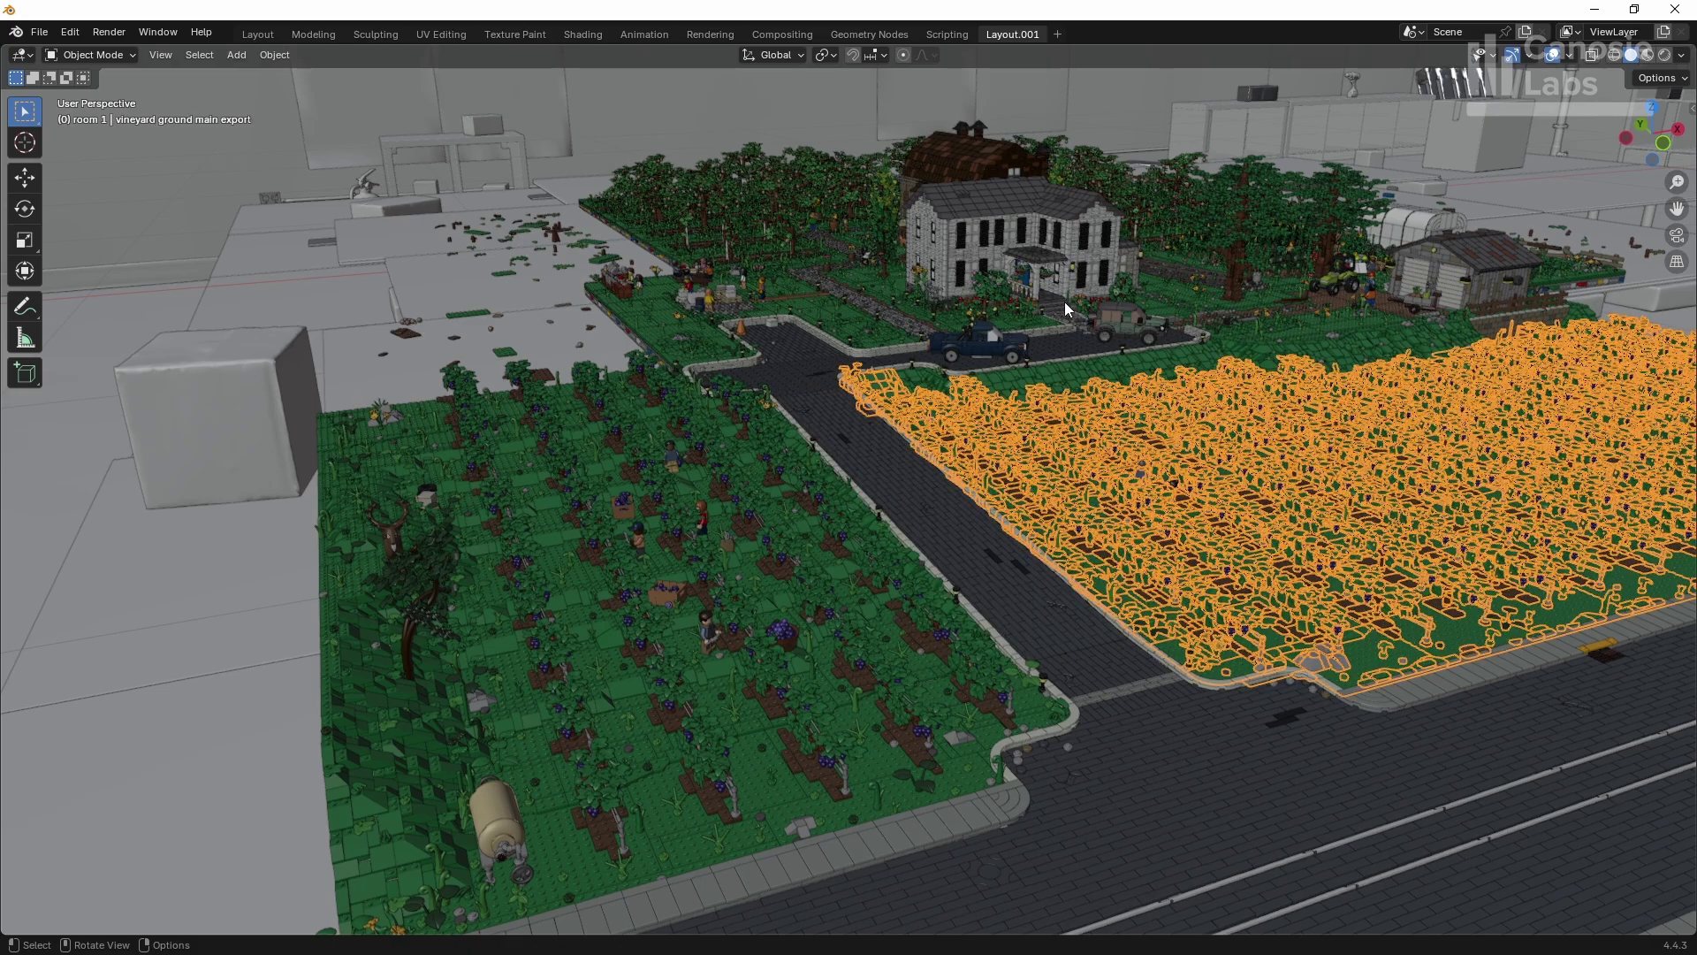
pyautogui.click(1026, 337)
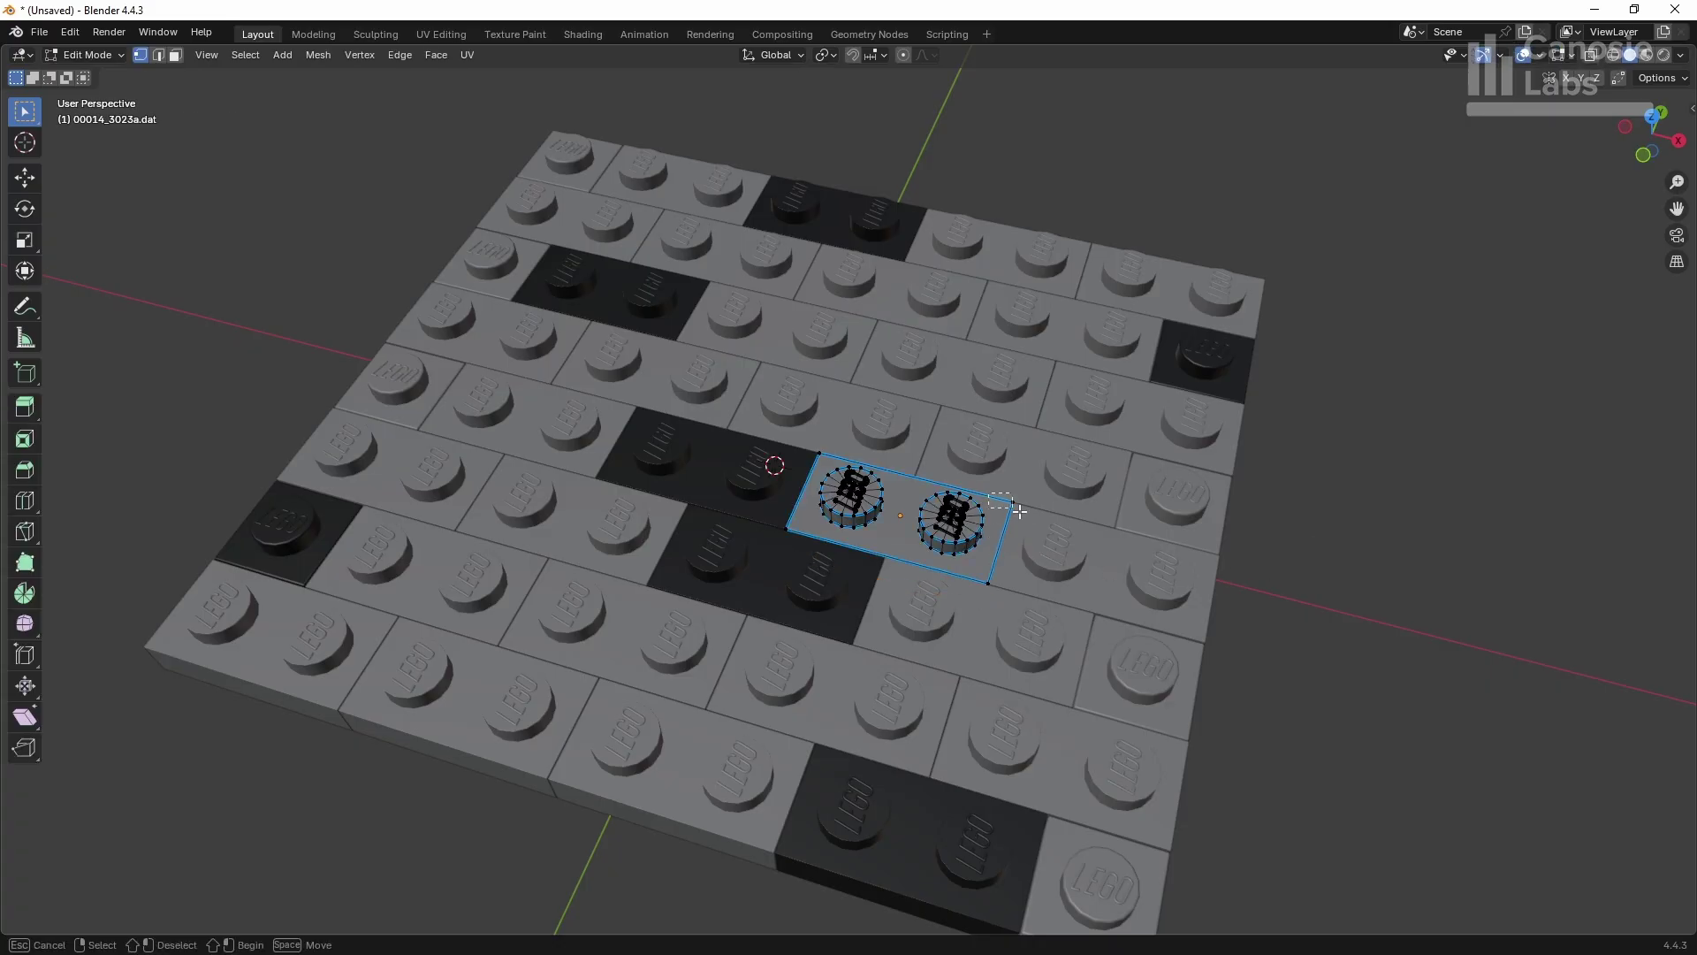
# Try moving a corner of the selected light grey two-stud plate's mesh, and return to Object Mode.
pyautogui.press('g')
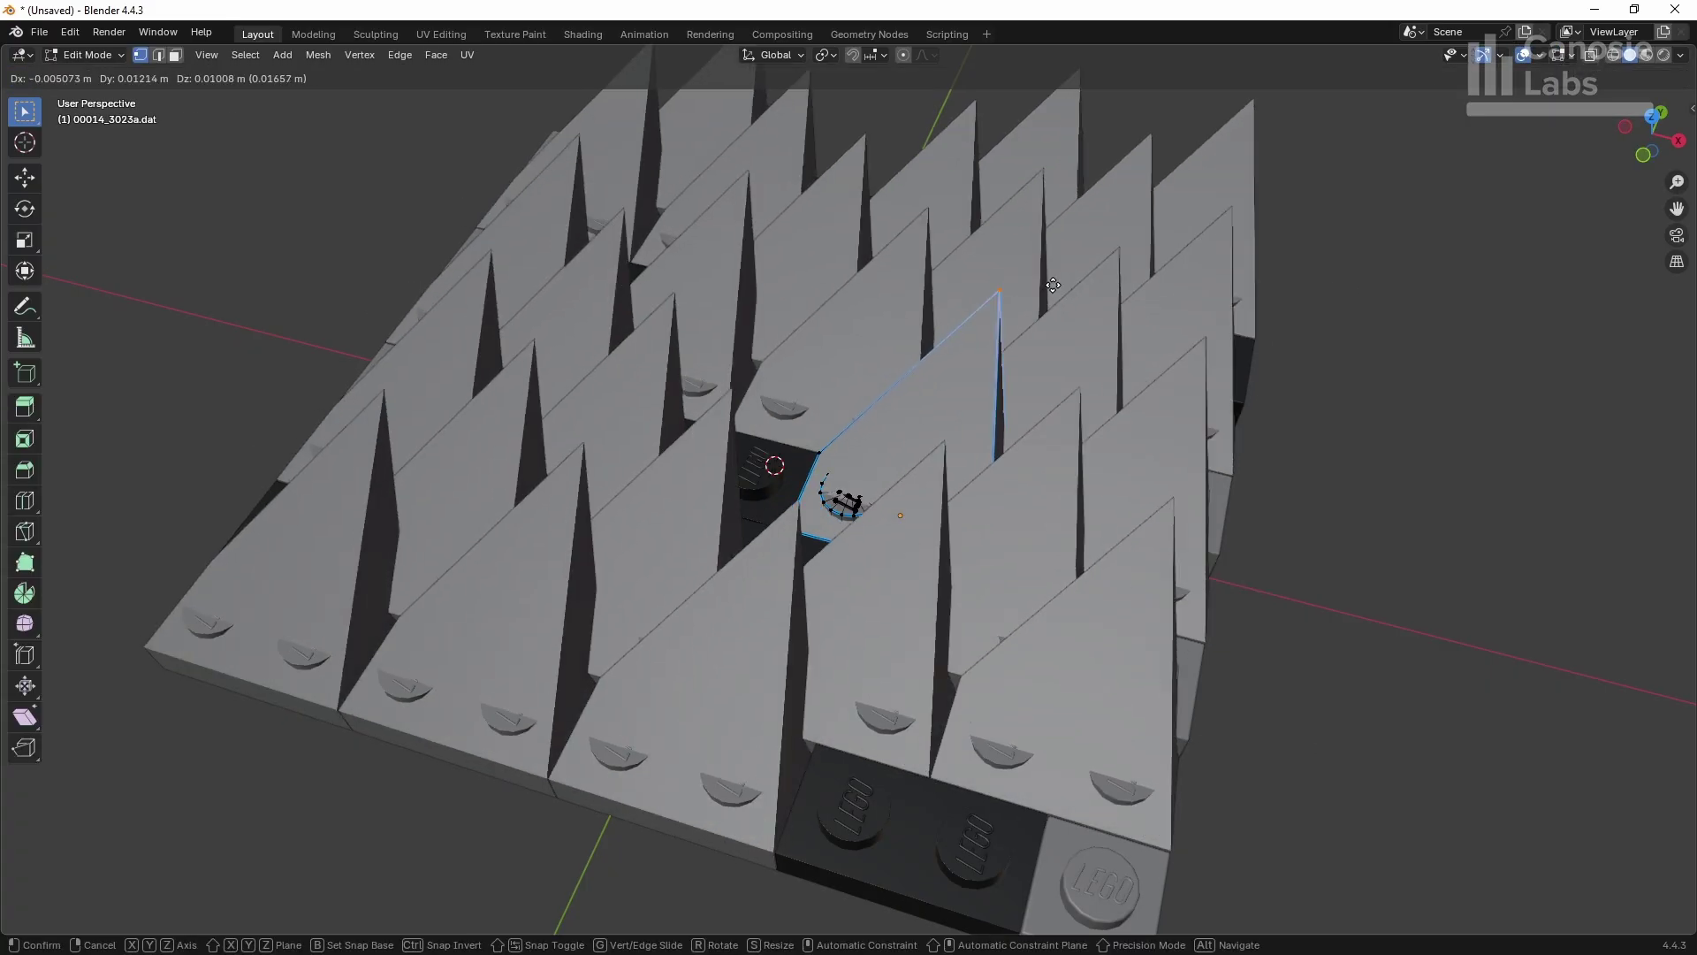
pyautogui.press('Escape')
pyautogui.press('Tab')
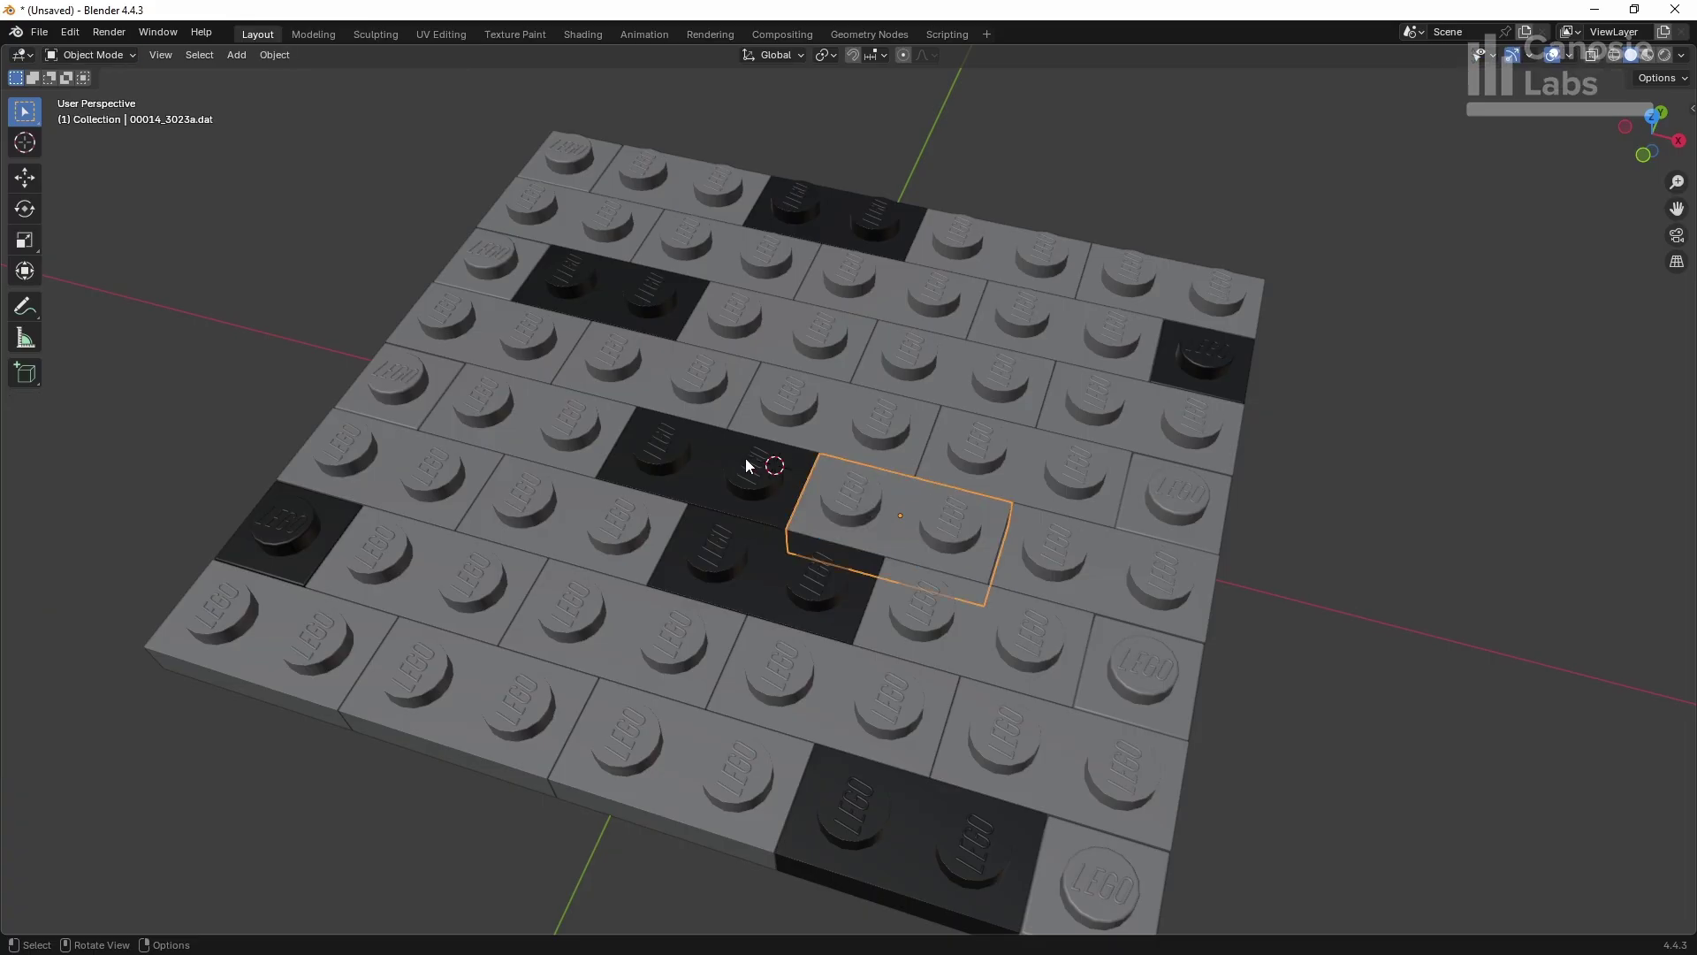
# Try moving part of a stud on the adjacent black two-stud plate in Edit Mode, and return to Object Mode.
pyautogui.click(756, 467)
pyautogui.press('Tab')
pyautogui.press('g')
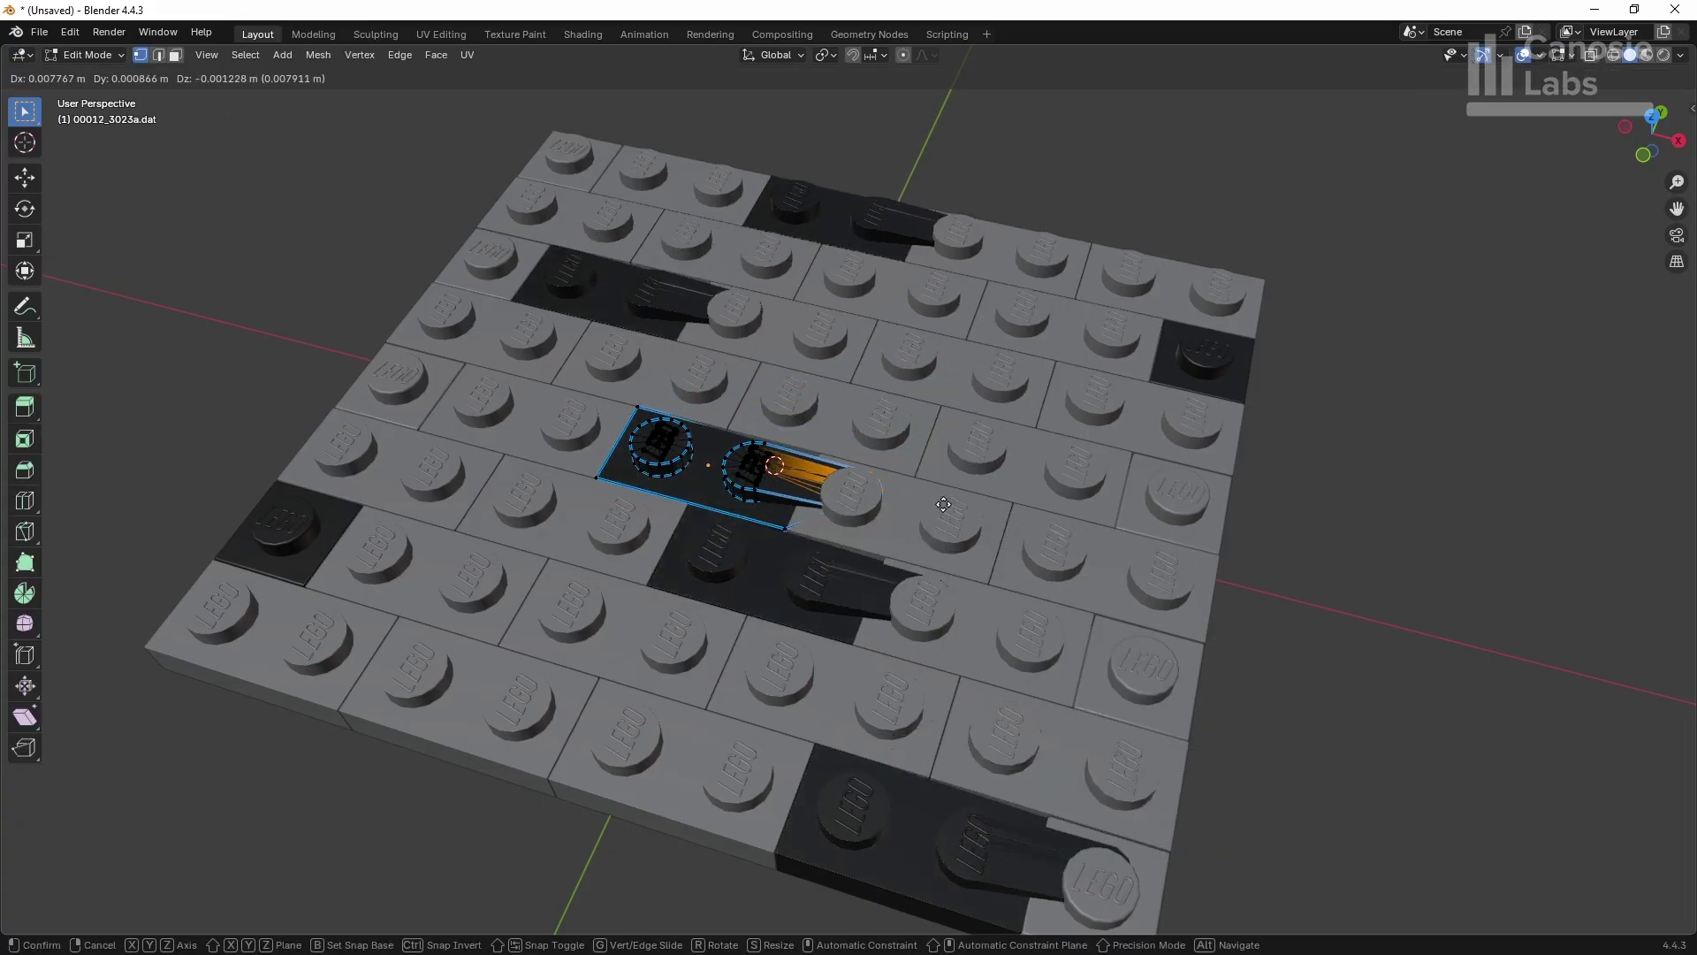
pyautogui.press('Escape')
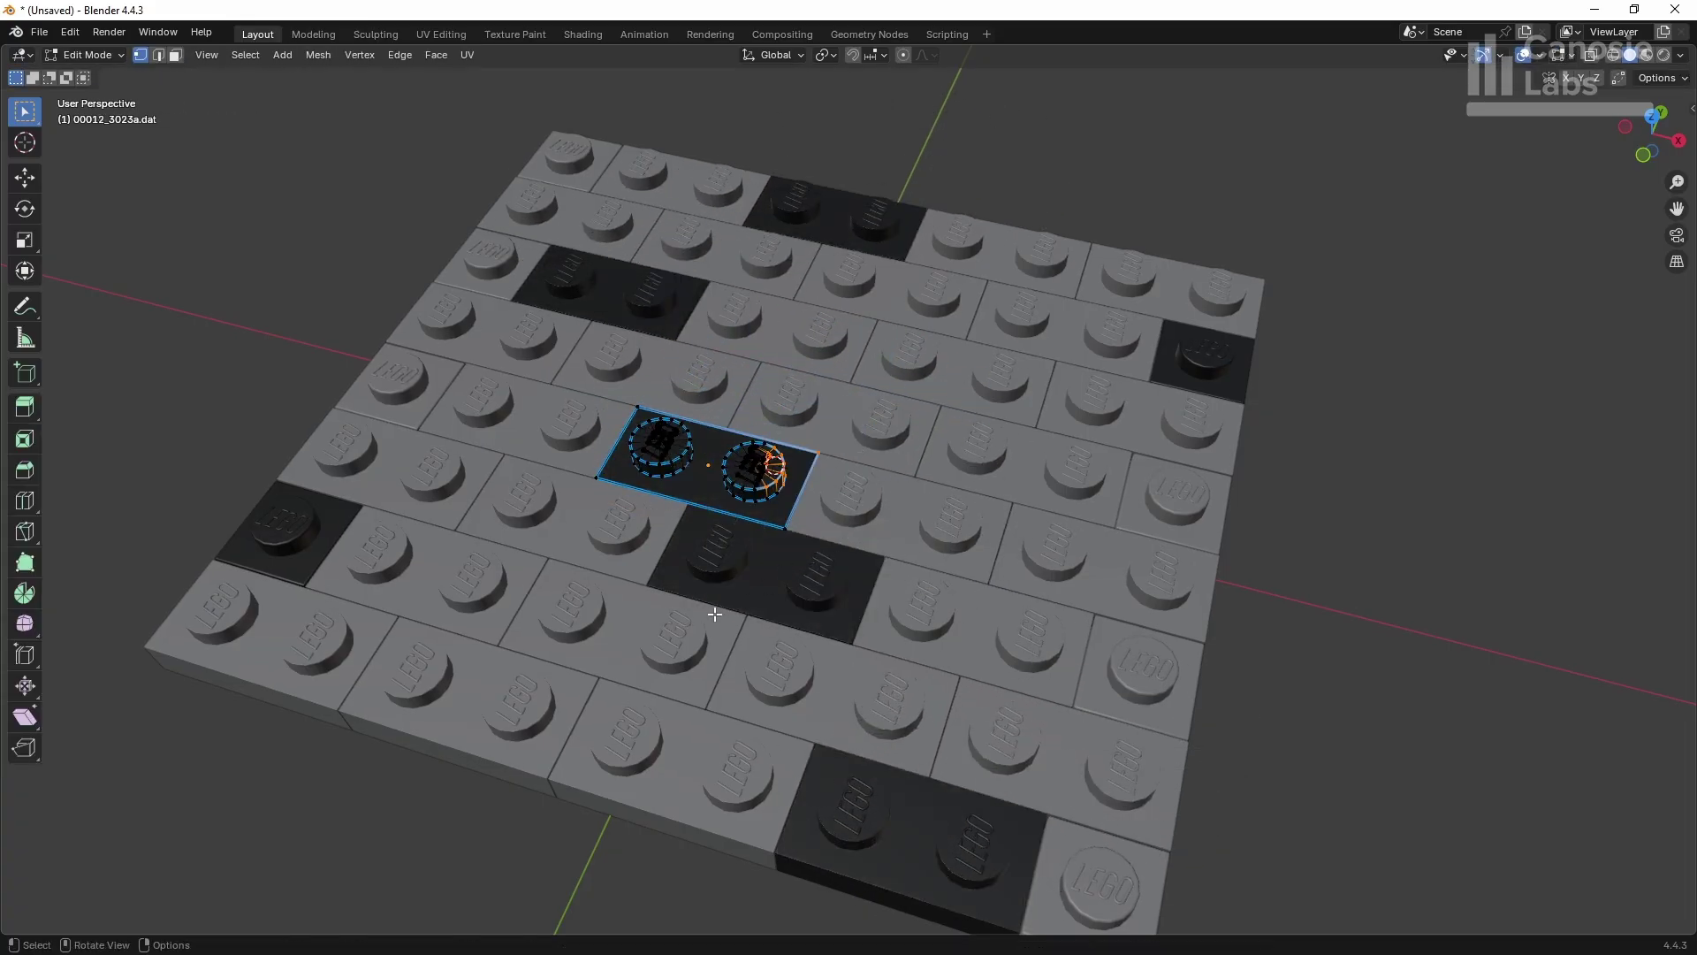
pyautogui.hotkey('alt', 'a')
pyautogui.press('Tab')
# Try moving a corner vertex of the light grey one-stud plate at the model's edge in Edit Mode.
pyautogui.click(415, 401)
pyautogui.press('Tab')
pyautogui.click(459, 359)
pyautogui.press('g')
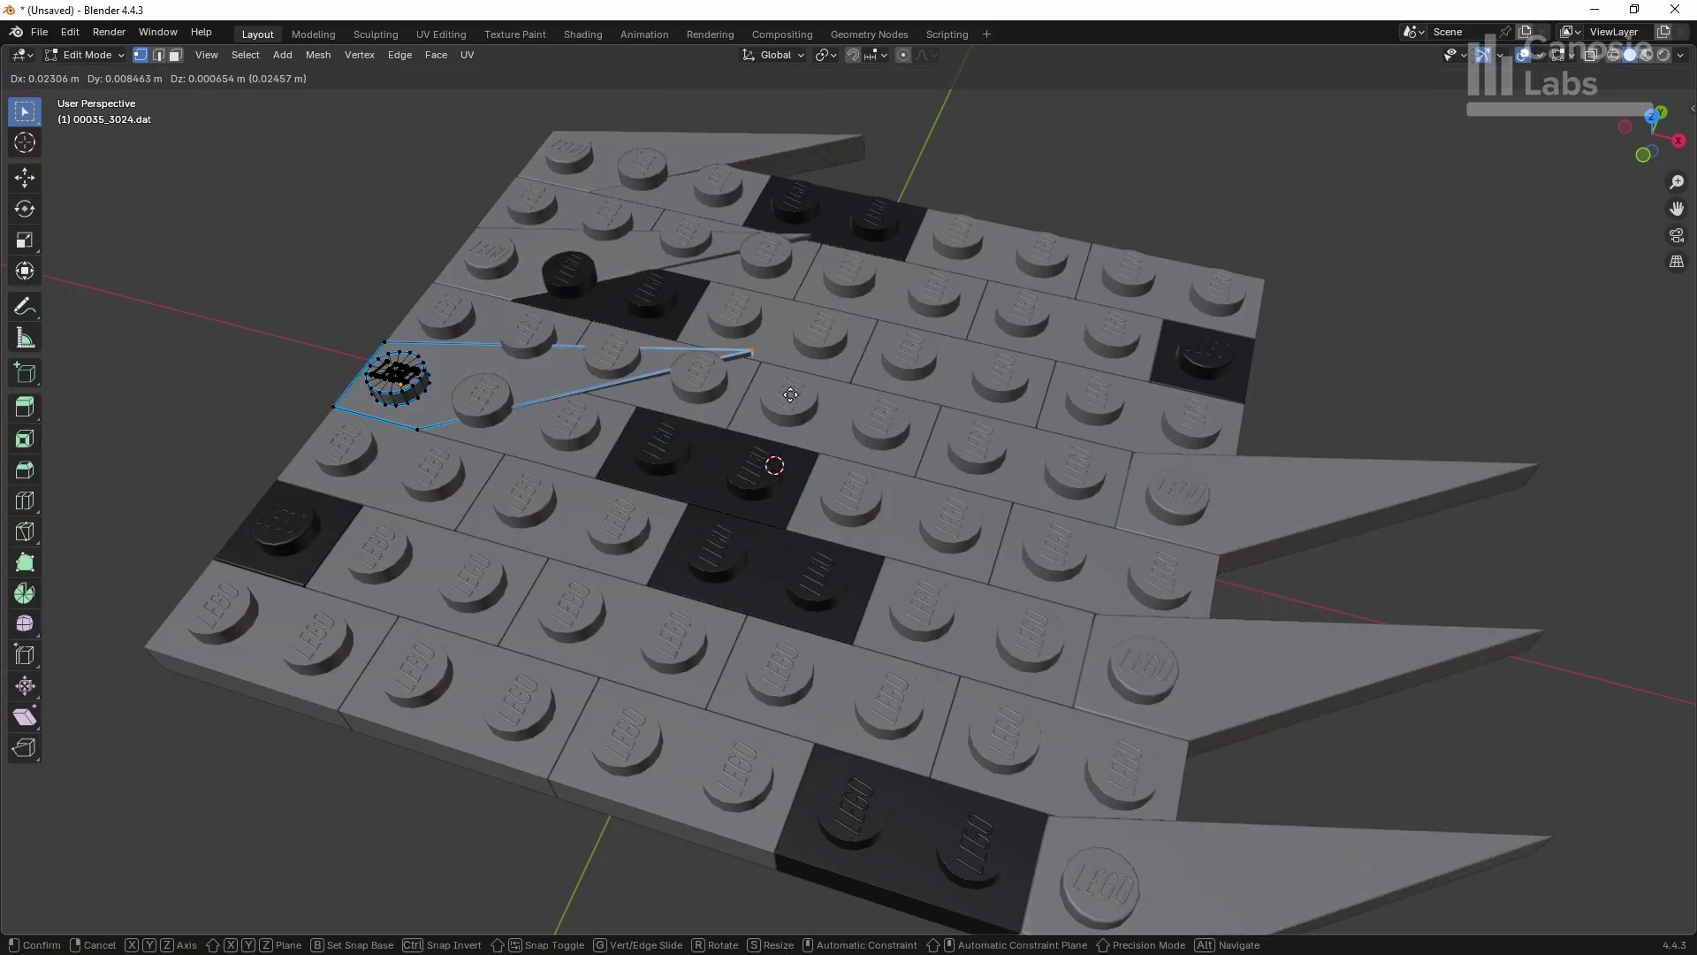
pyautogui.press('Escape')
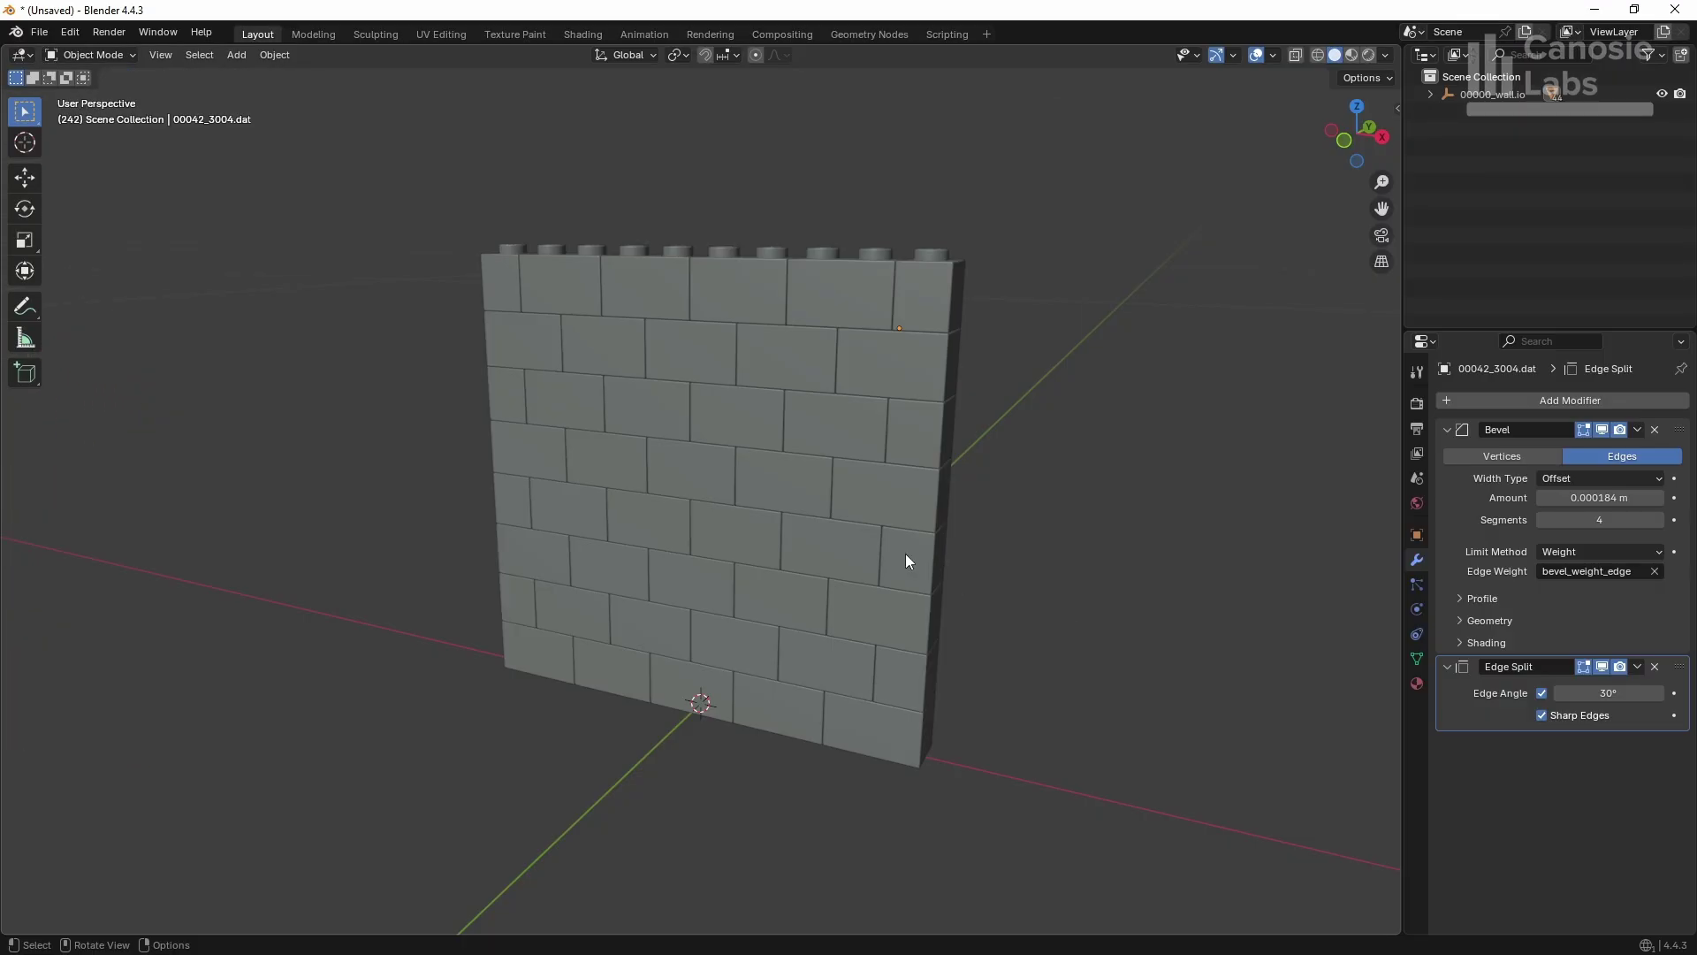
# Select individual bricks across the grey wall one after another to examine their edges and the gaps between them.
pyautogui.click(878, 550)
pyautogui.click(803, 433)
pyautogui.click(758, 416)
pyautogui.click(615, 575)
pyautogui.click(782, 579)
pyautogui.click(800, 469)
pyautogui.click(742, 385)
pyautogui.click(625, 511)
pyautogui.click(869, 463)
pyautogui.click(682, 417)
pyautogui.click(655, 563)
pyautogui.click(847, 550)
pyautogui.click(784, 424)
pyautogui.click(869, 491)
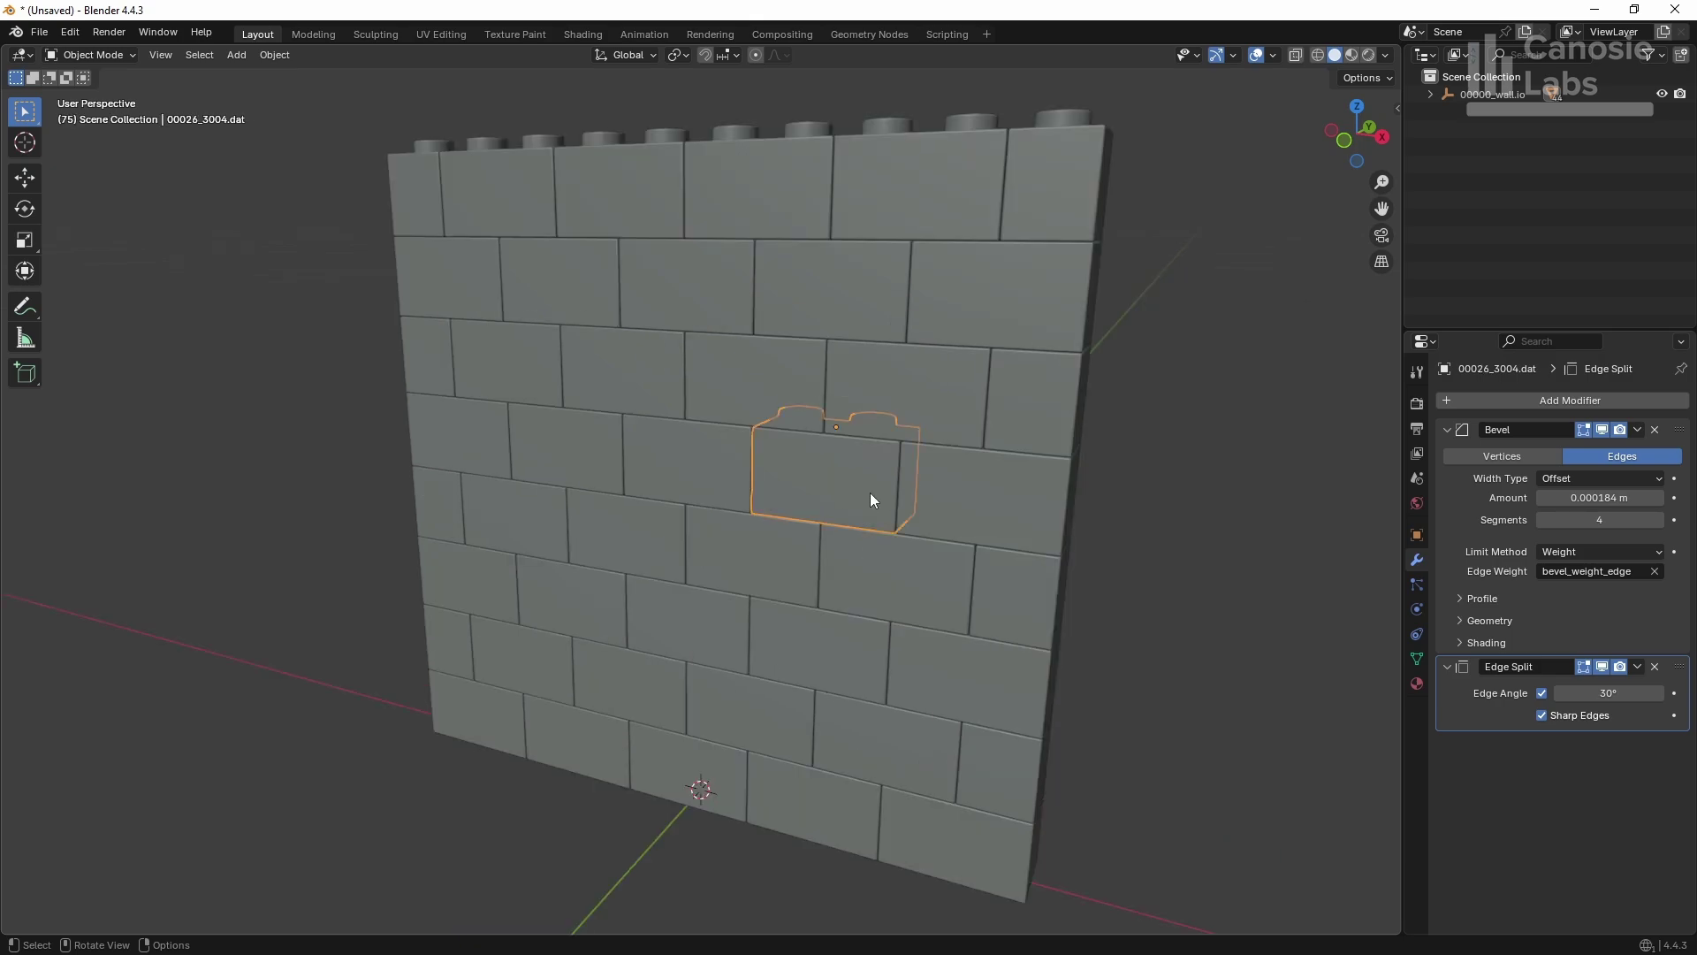
# Apply the Bevel modifier and the Edge Split modifier on the selected two-stud brick in the middle of the wall.
pyautogui.click(1637, 430)
pyautogui.click(1617, 447)
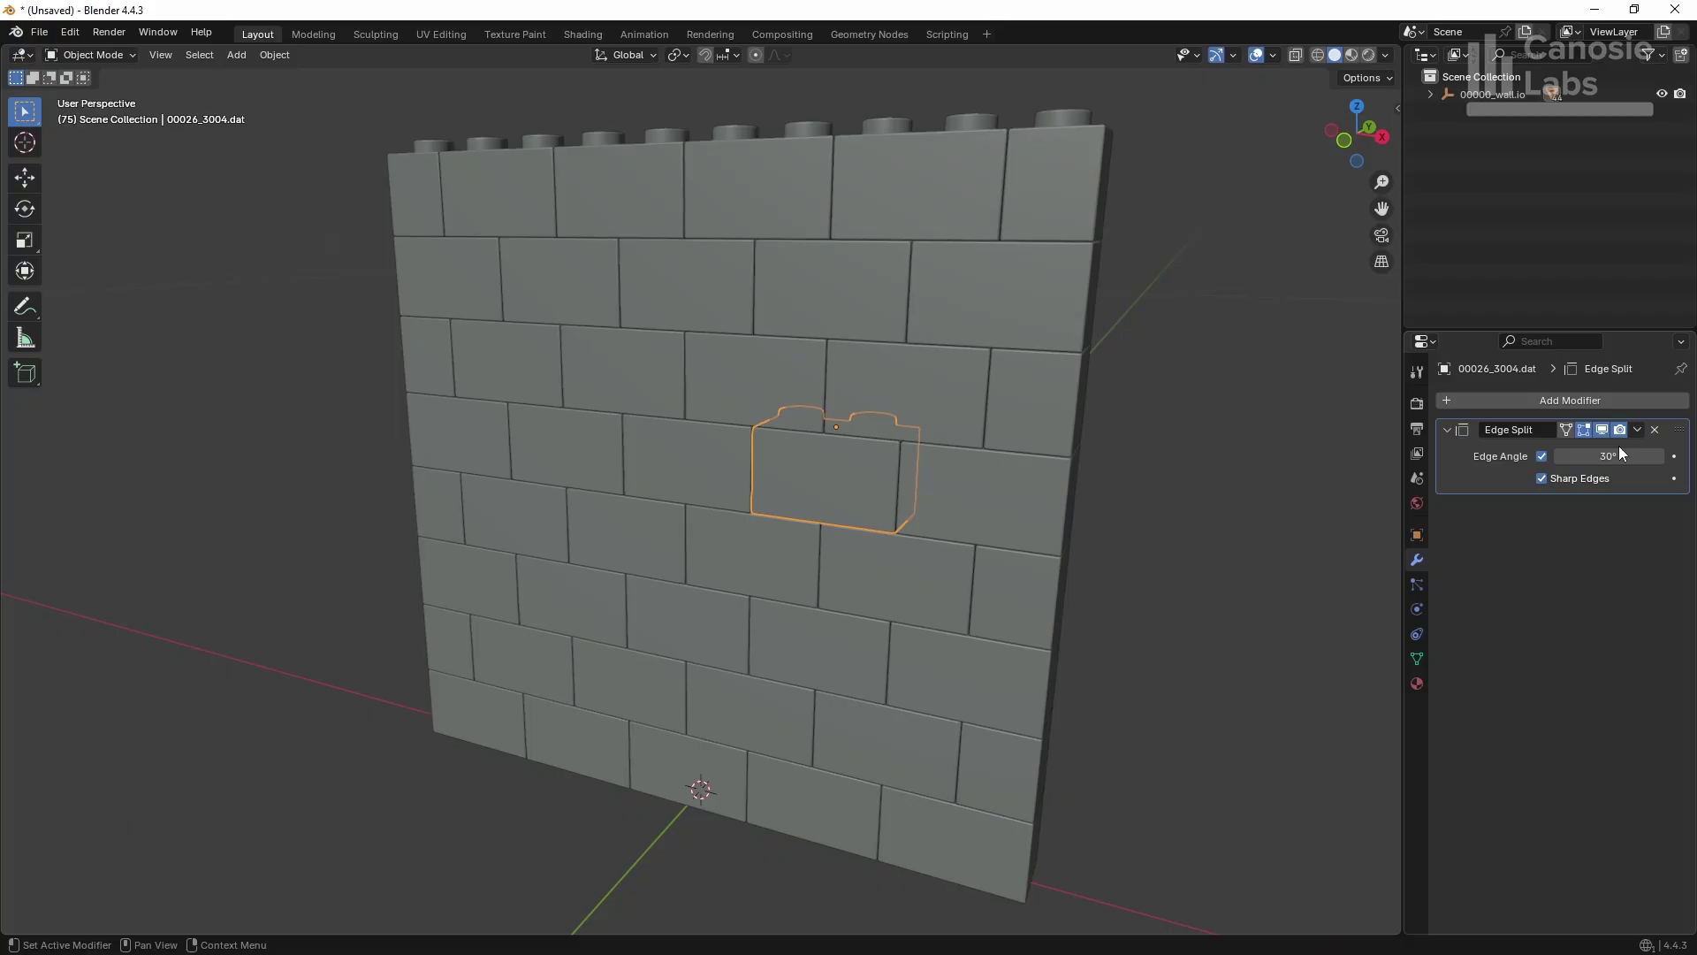
pyautogui.click(1635, 430)
pyautogui.click(1614, 452)
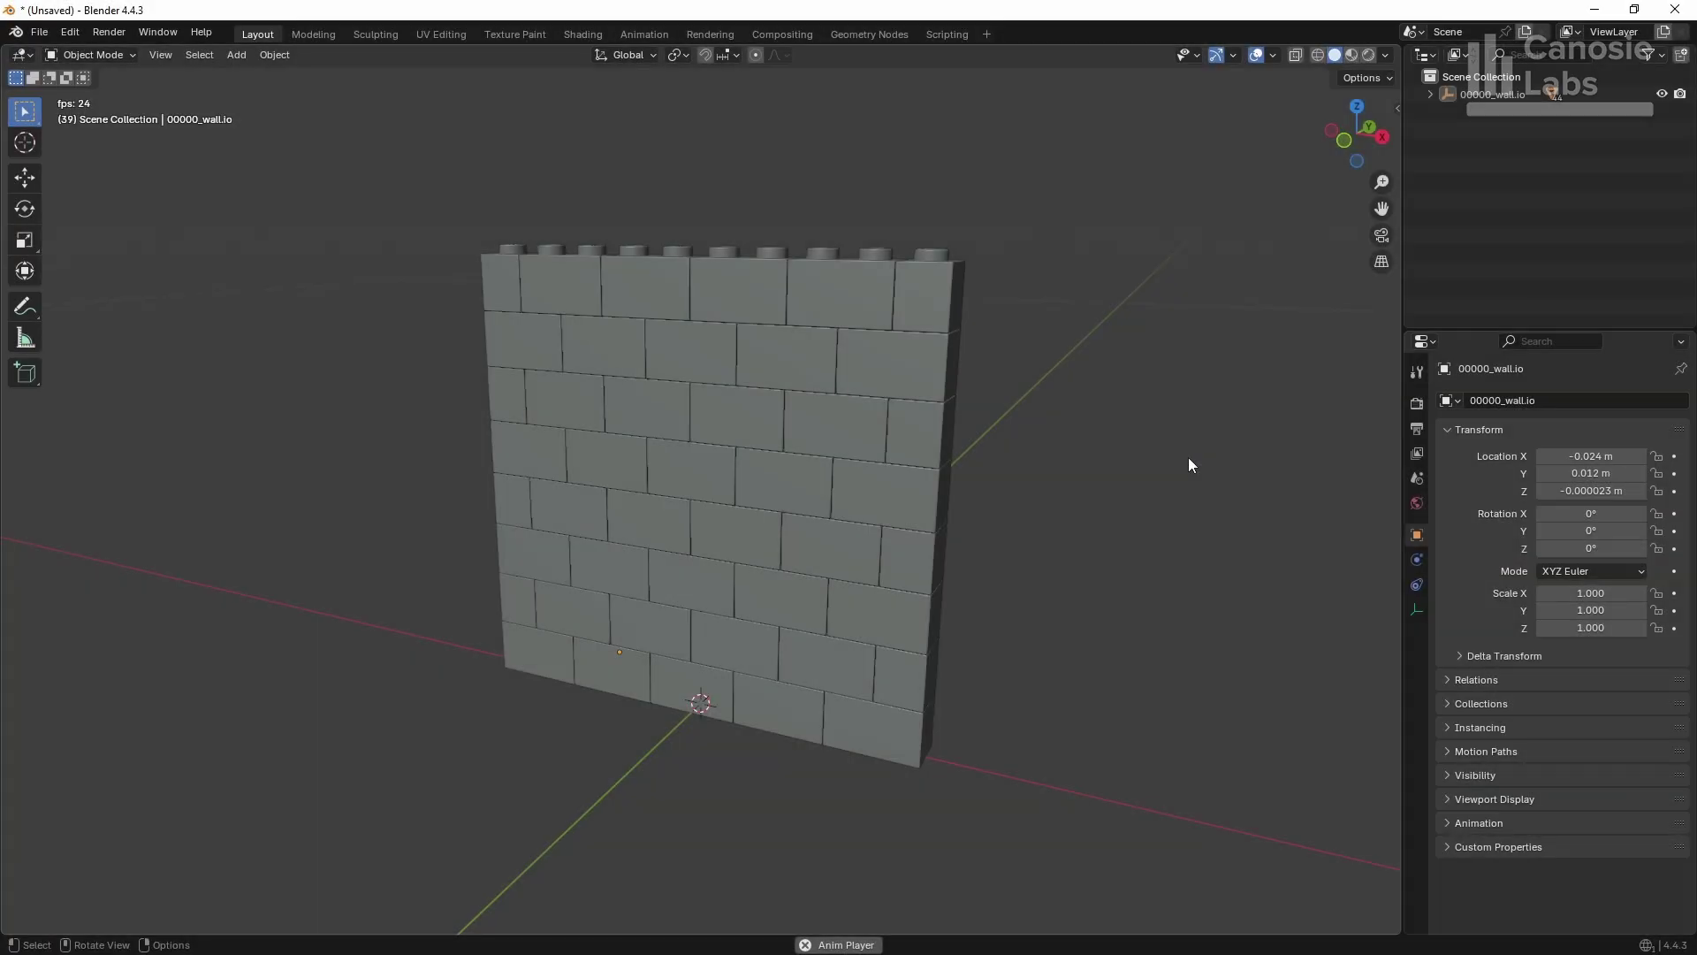
# Select the full hierarchy of 00000_wall.io and apply Visual Geometry to Mesh to all of its bricks.
pyautogui.click(1450, 94)
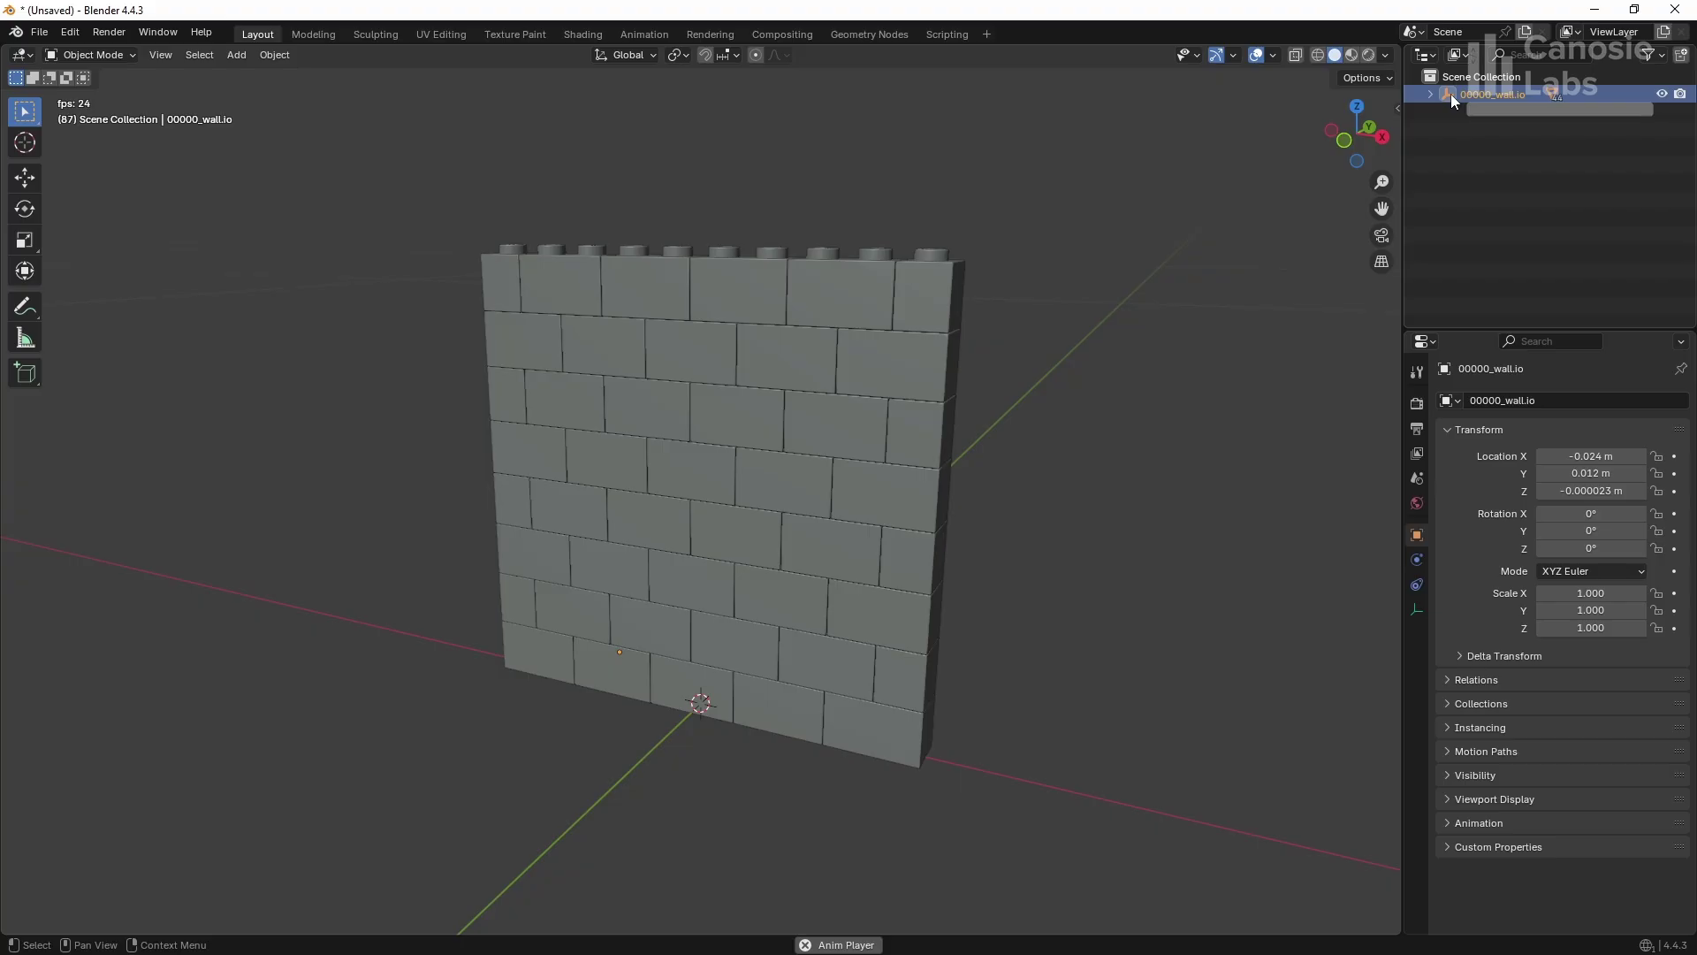
pyautogui.rightClick(1451, 94)
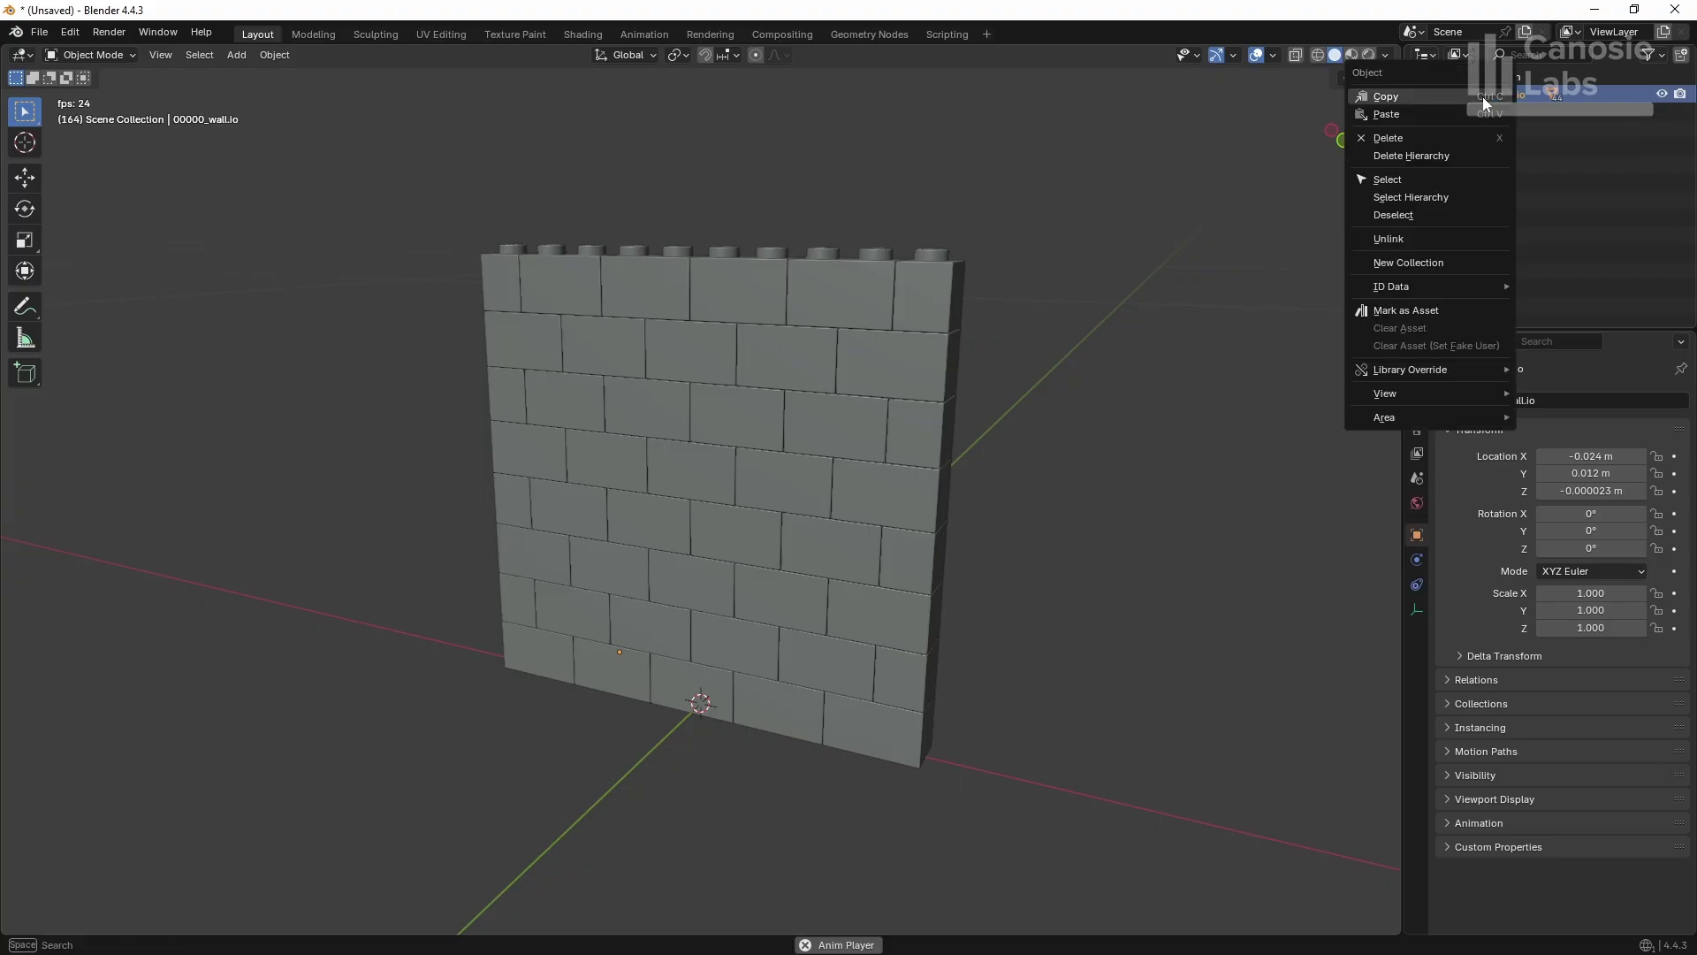
pyautogui.click(1441, 197)
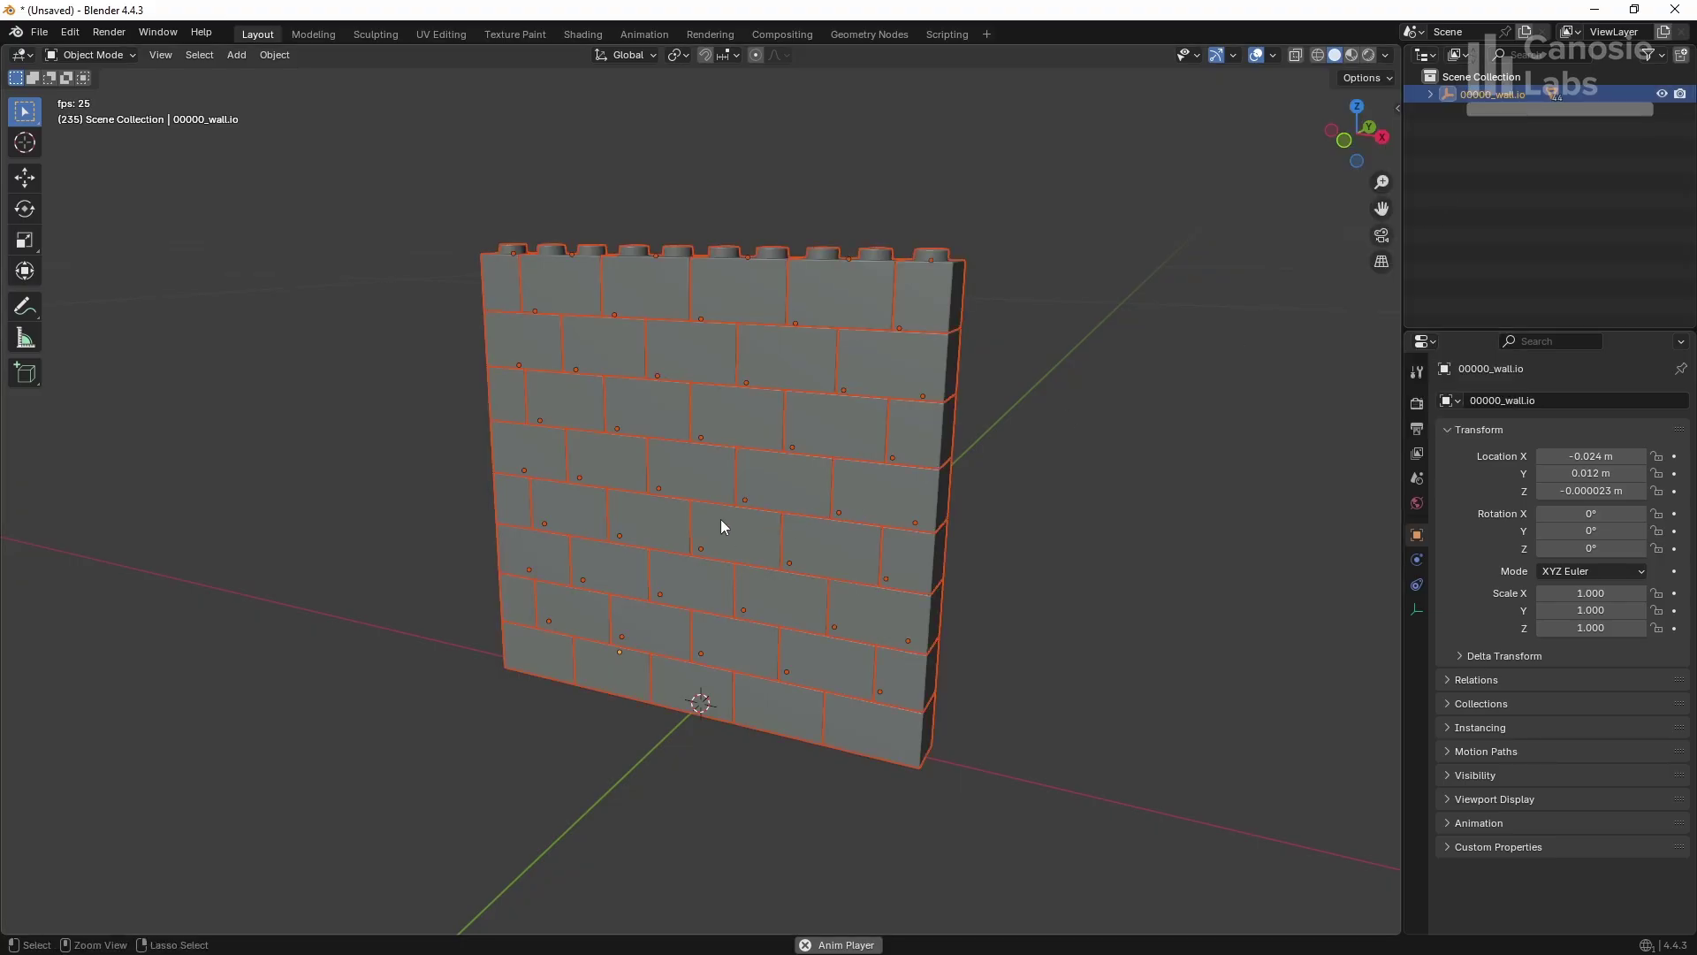
pyautogui.hotkey('ctrl', 'a')
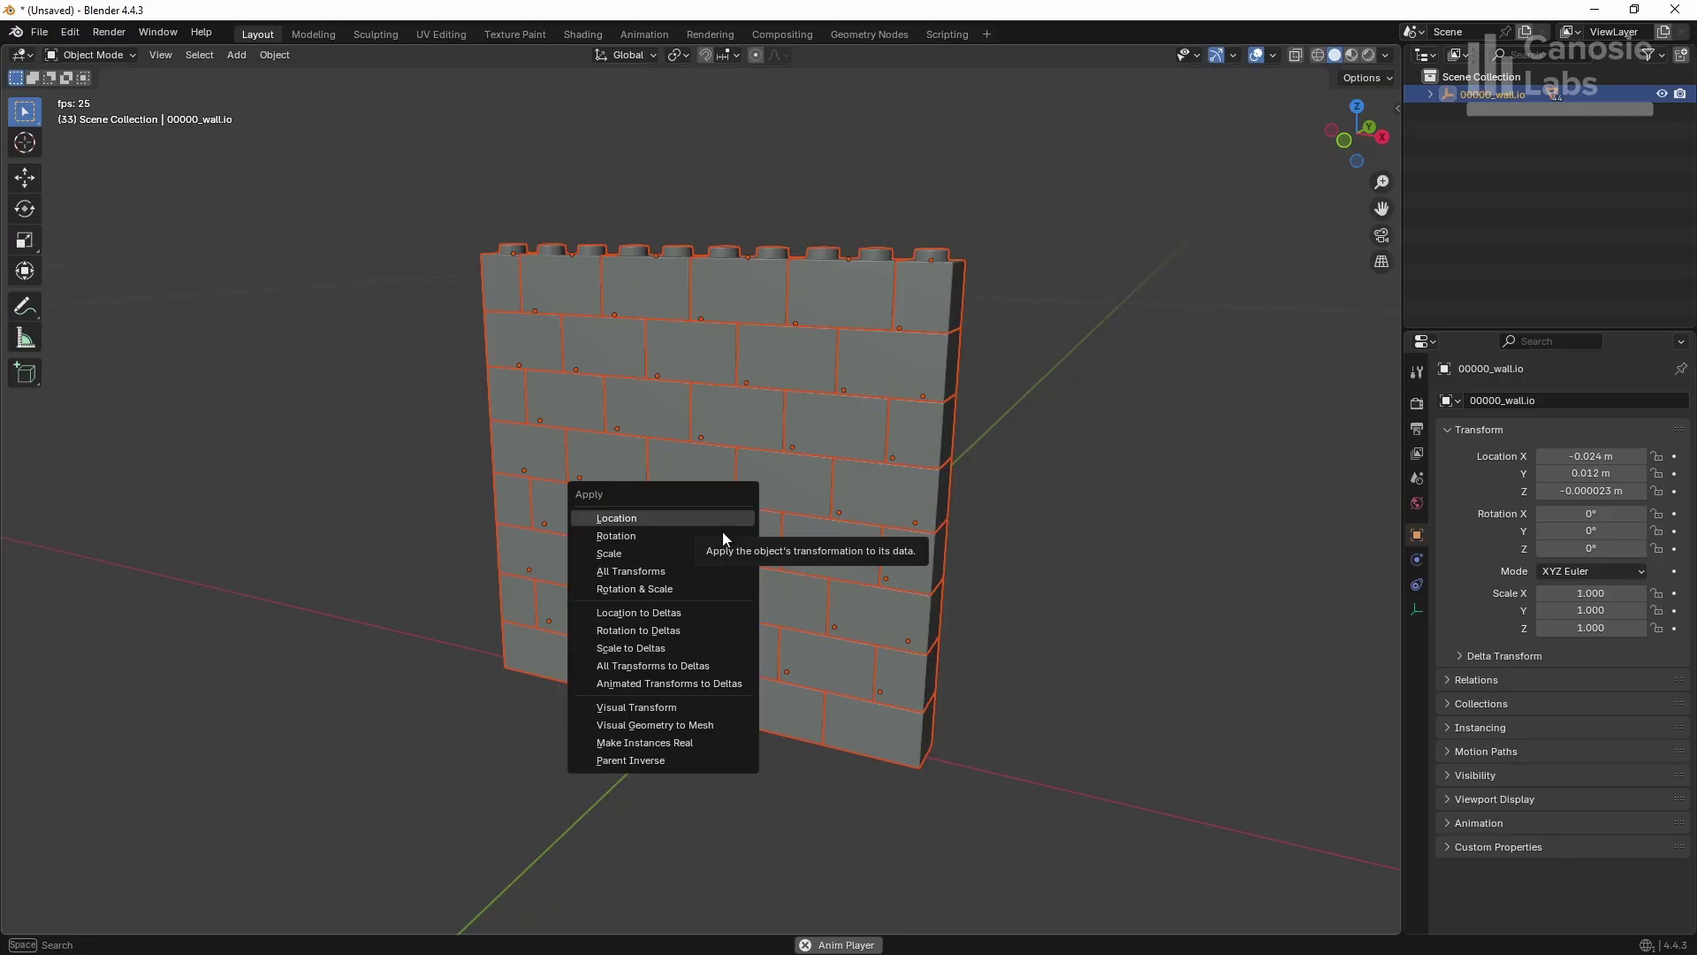
pyautogui.click(706, 726)
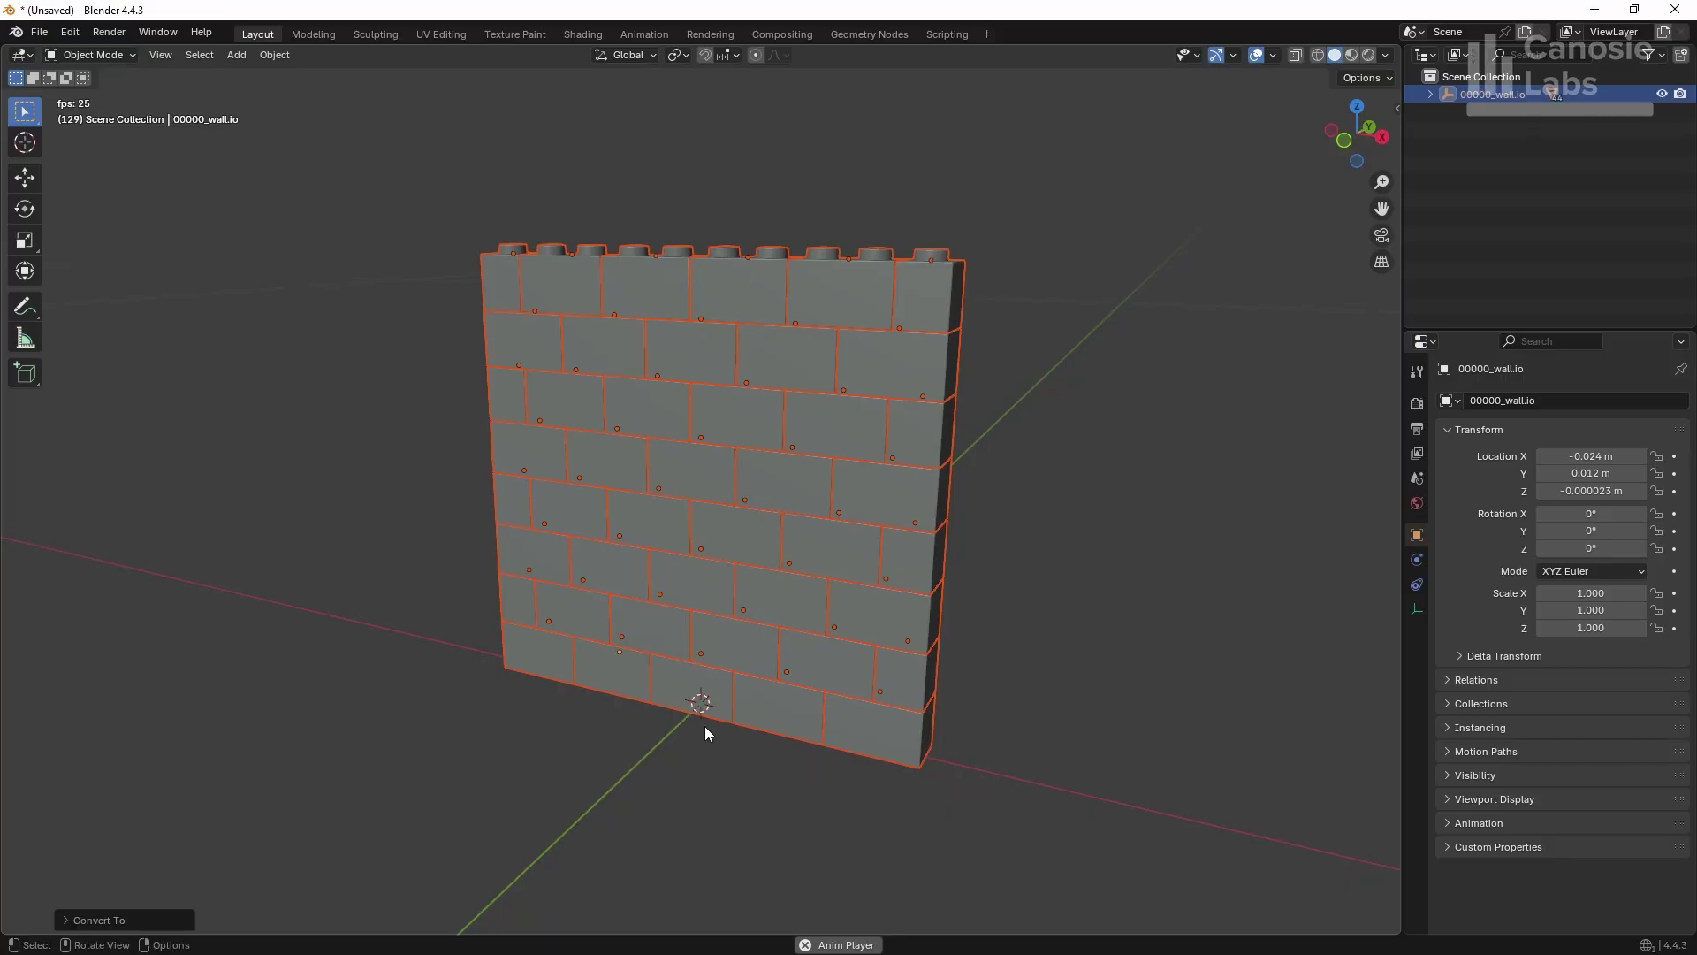
# Deselect the wall, select a single brick near its lower edge, and check that brick's modifier stack.
pyautogui.click(1064, 607)
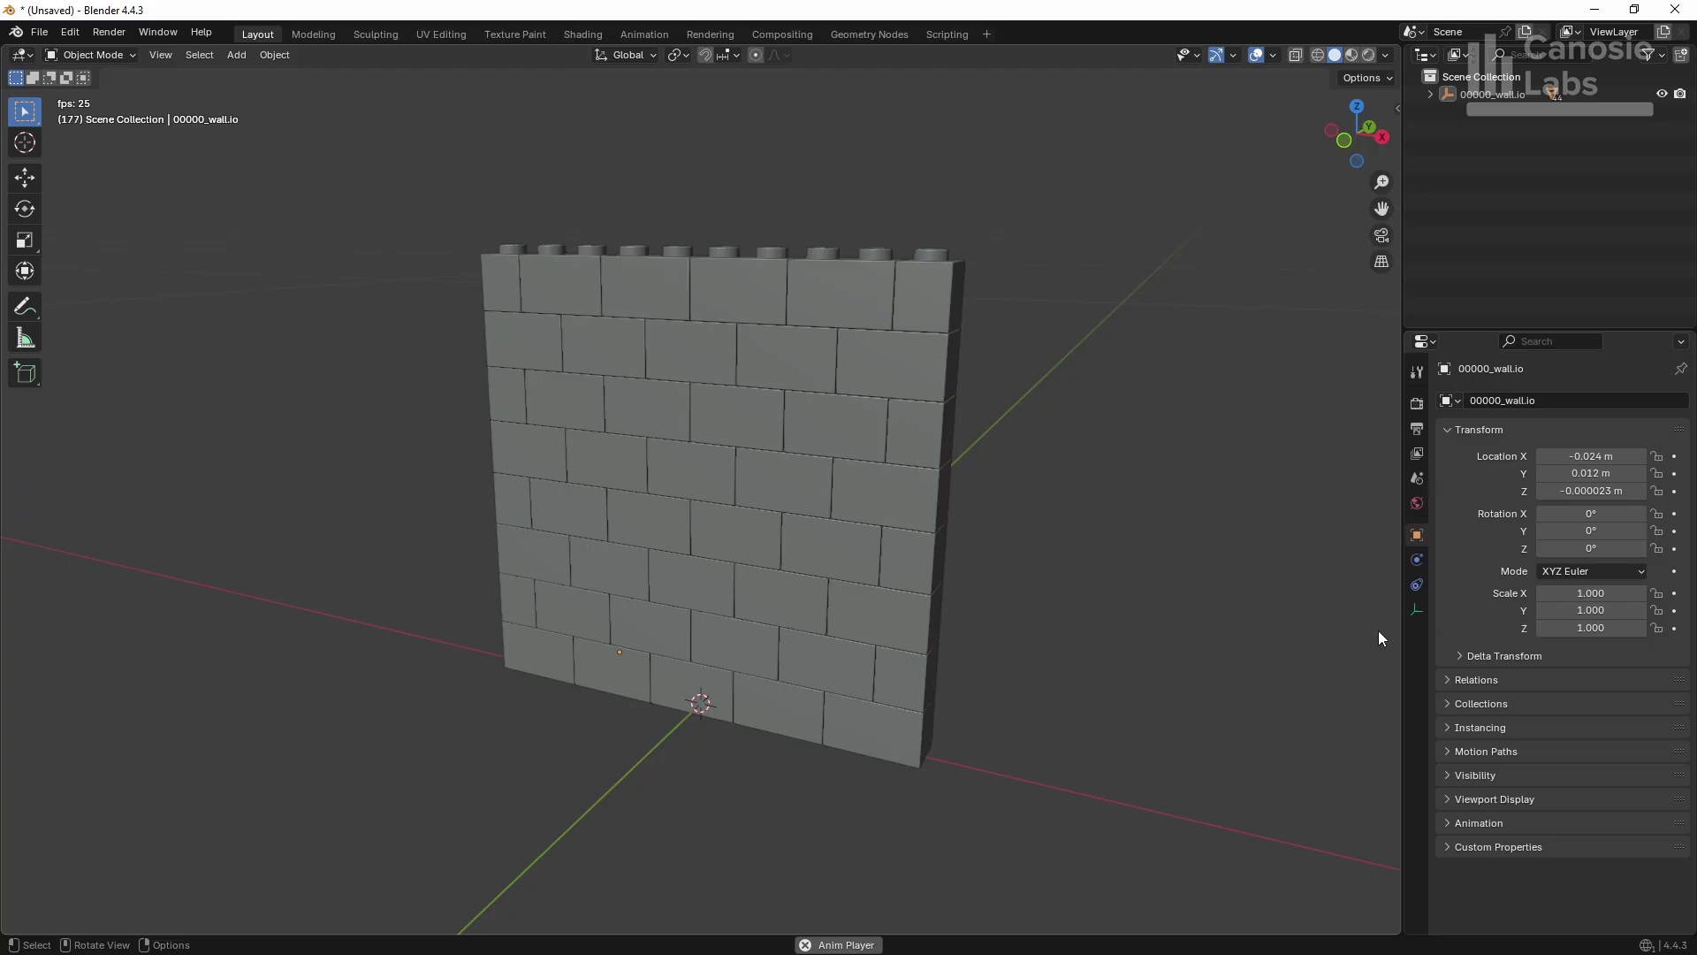
pyautogui.click(880, 604)
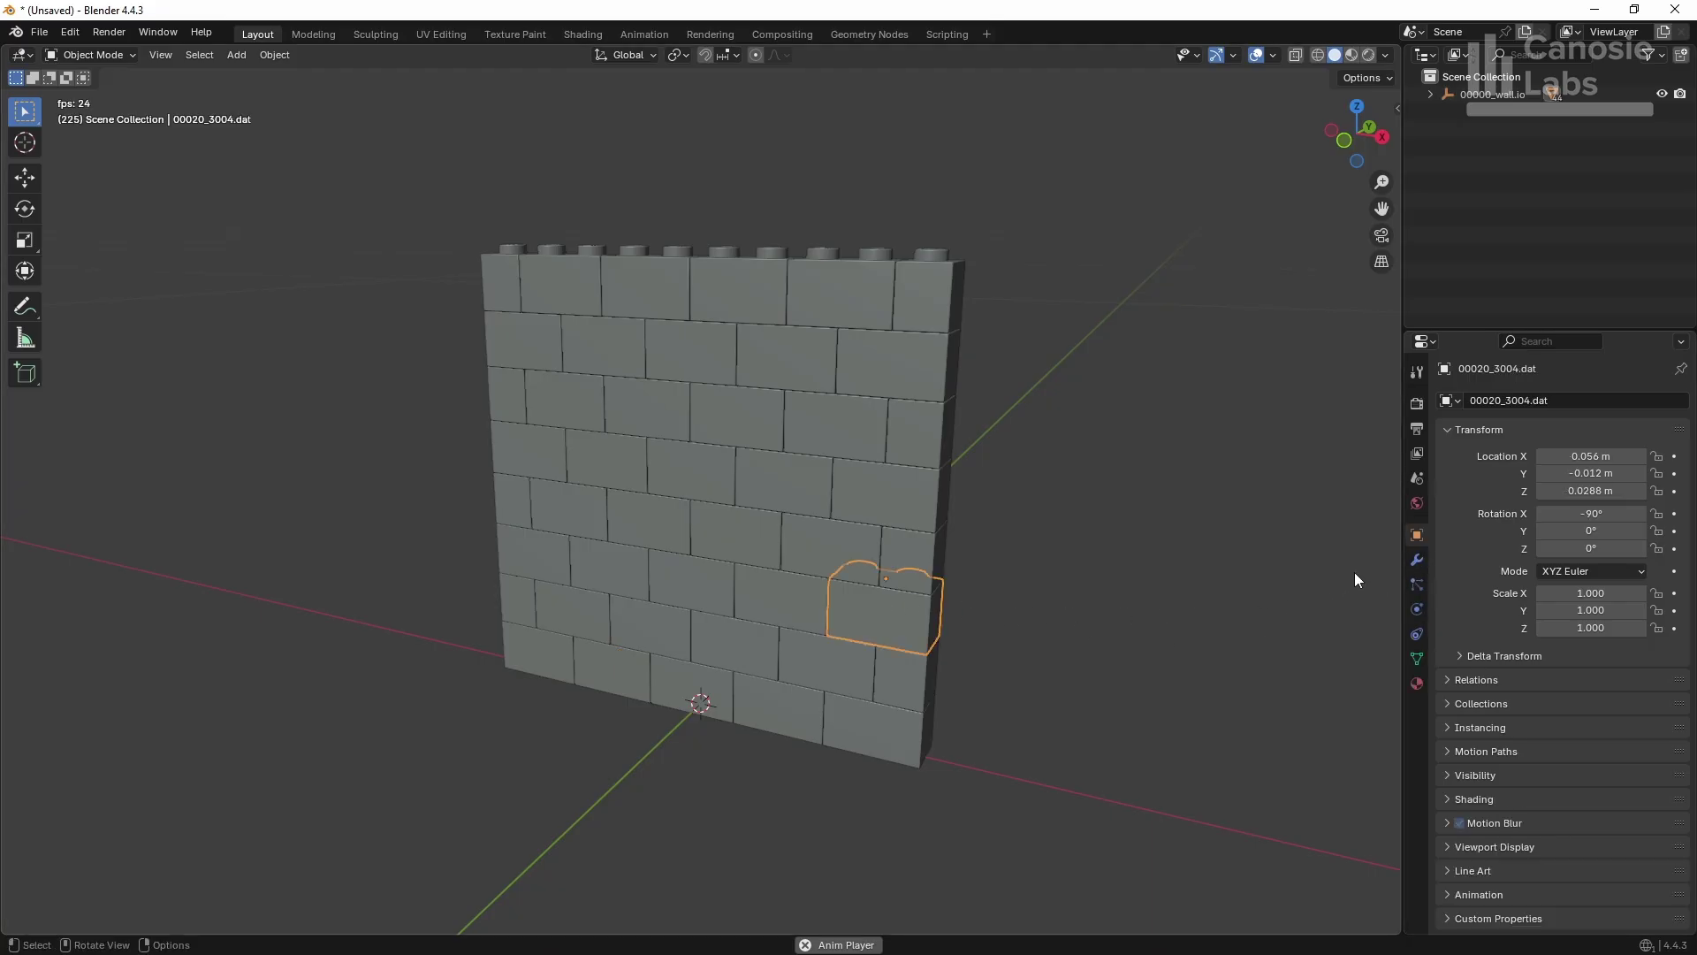
pyautogui.click(1417, 560)
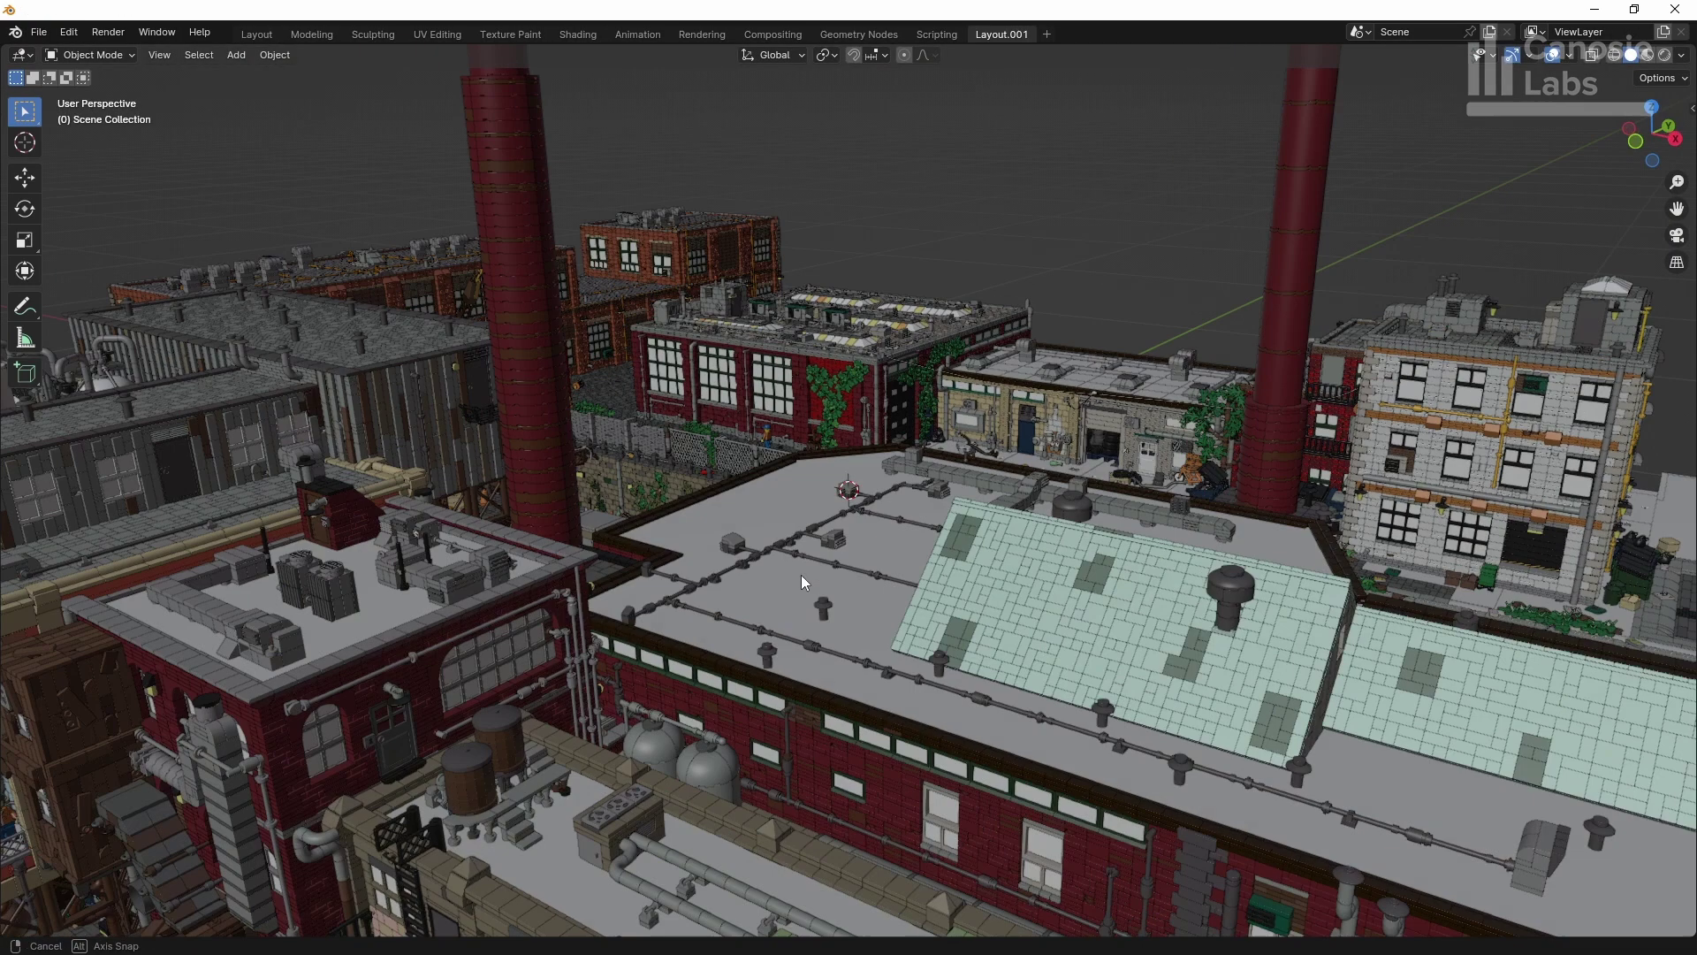
pyautogui.moveTo(801, 575); pyautogui.dragTo(819, 585, button='middle')
pyautogui.scroll(-6, 817, 587)
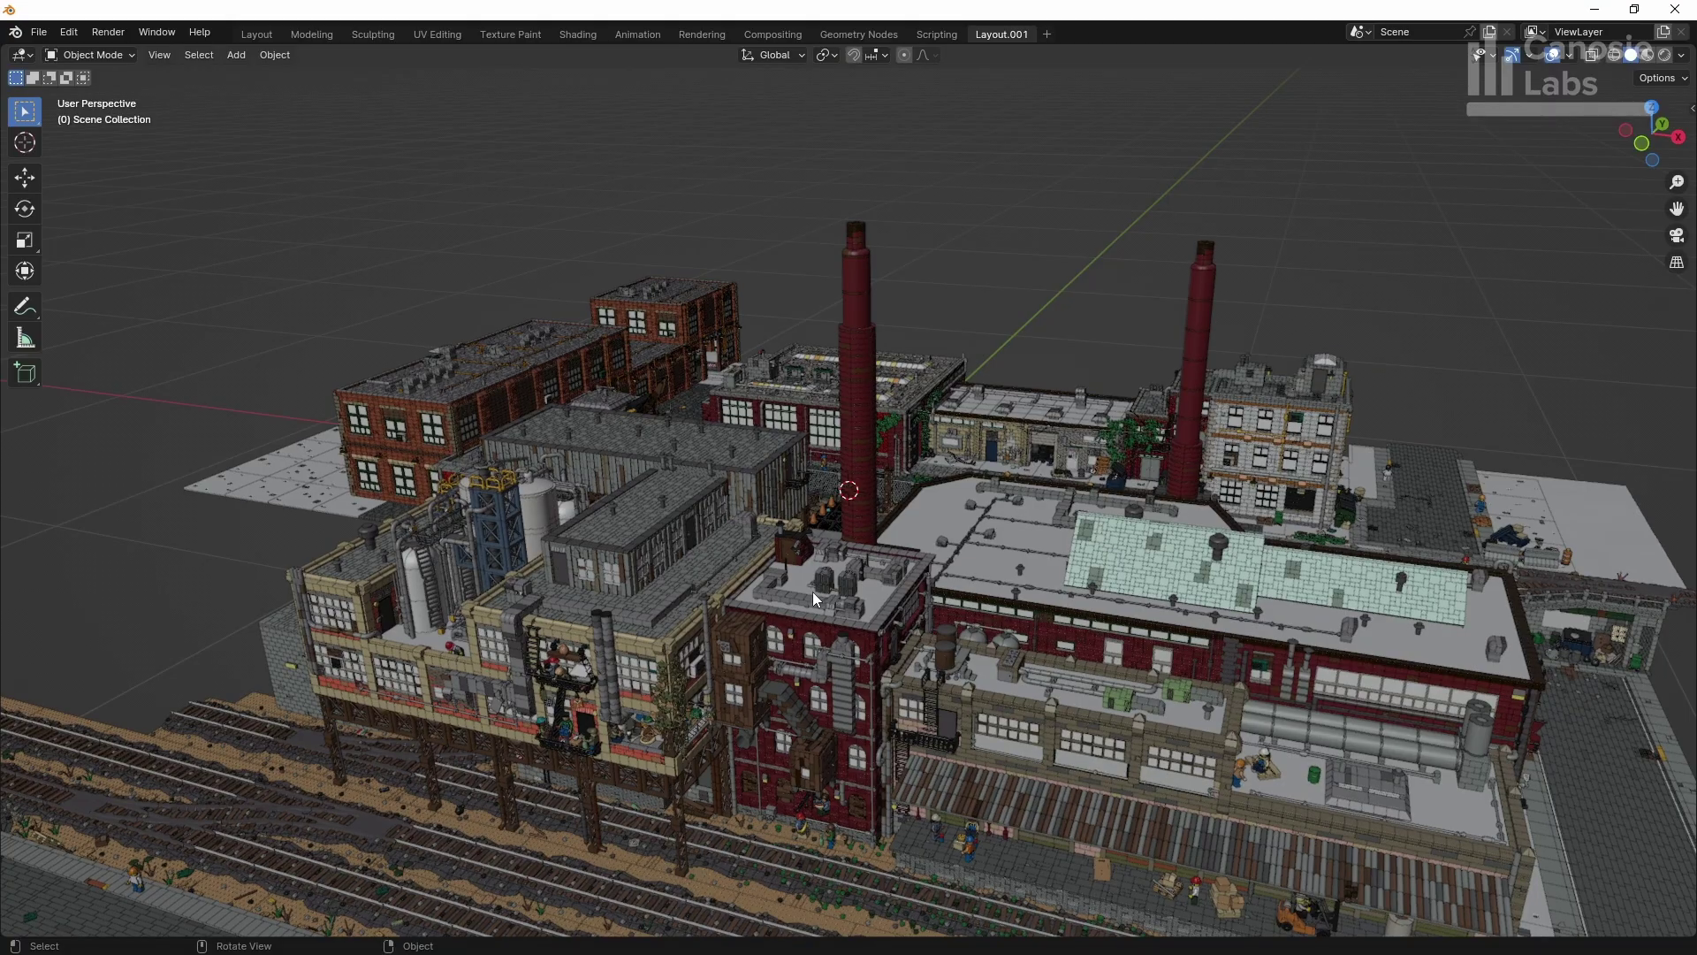